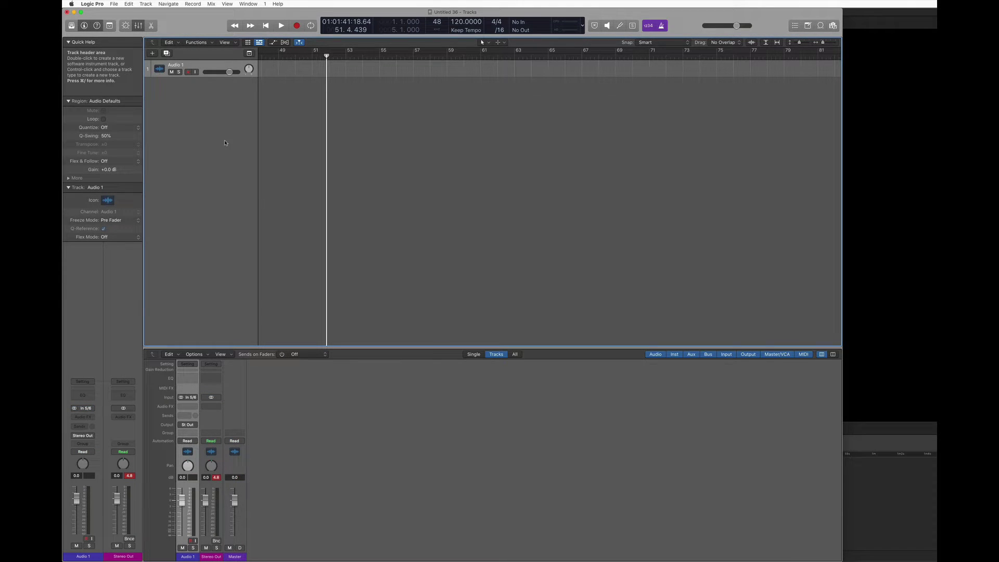
# Start a new software instrument track using Native Instruments Kontakt as Multi-Output (16xStereo)
pyautogui.doubleClick(224, 143)
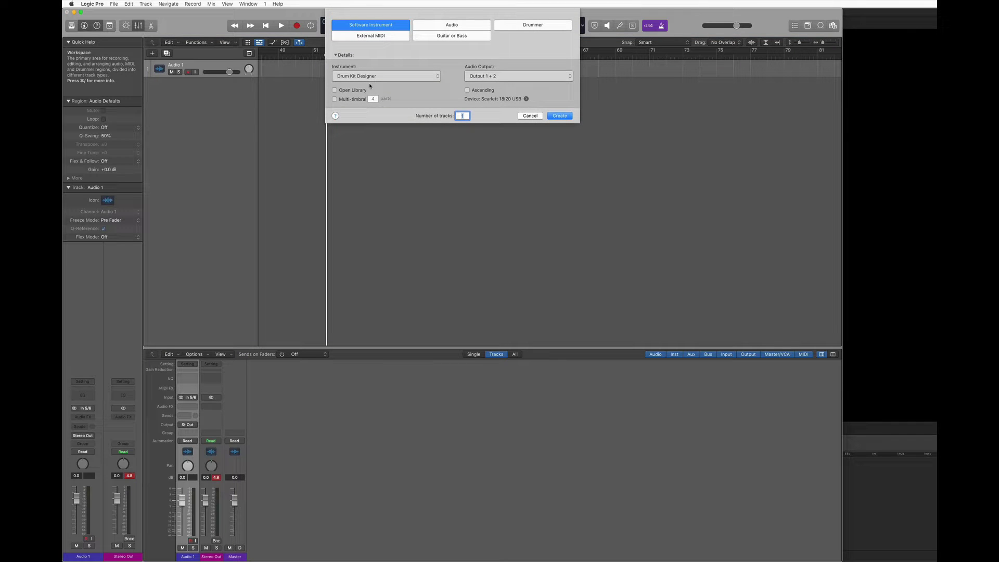
pyautogui.click(374, 77)
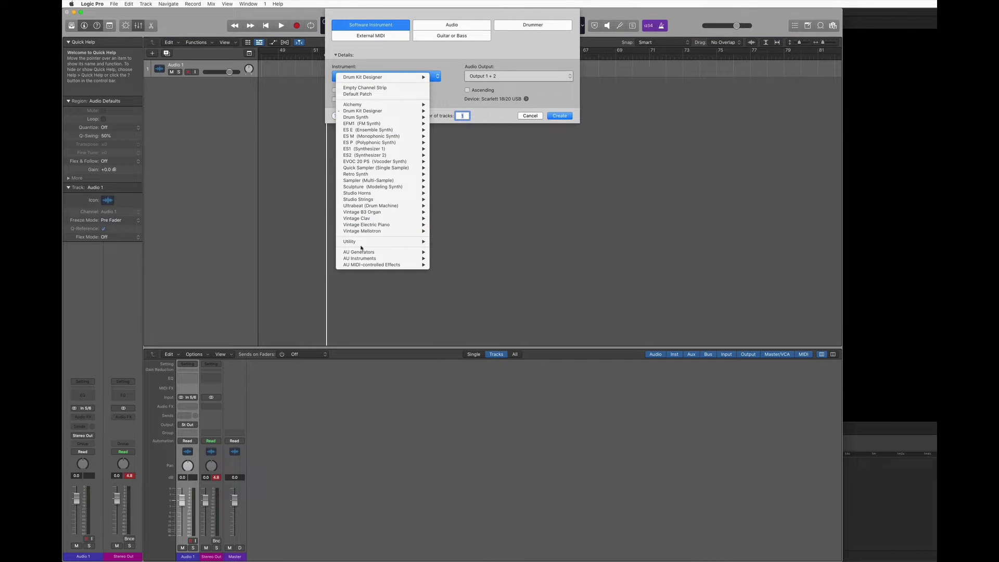
pyautogui.moveTo(360, 259)
pyautogui.moveTo(463, 368)
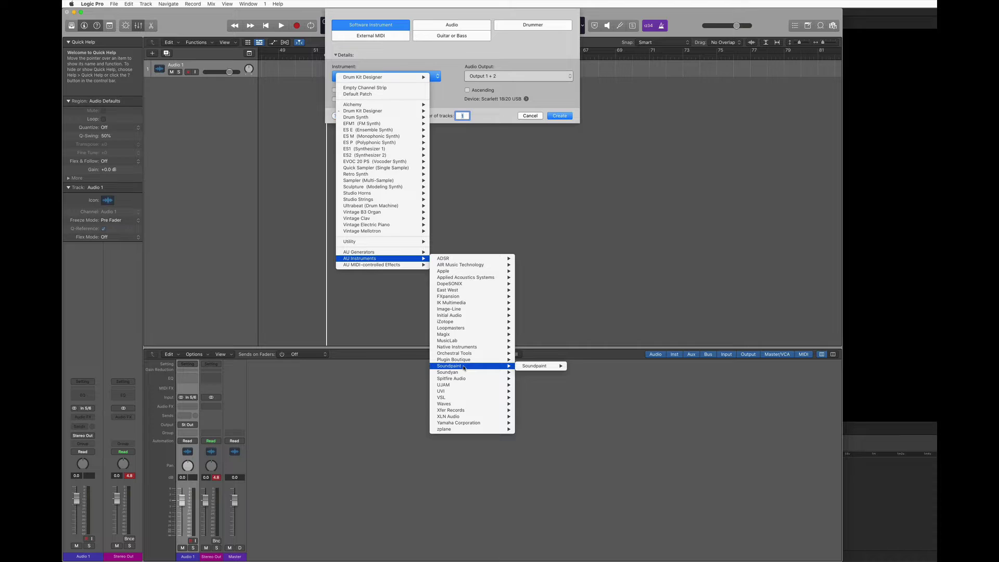
pyautogui.moveTo(457, 346)
pyautogui.moveTo(530, 373)
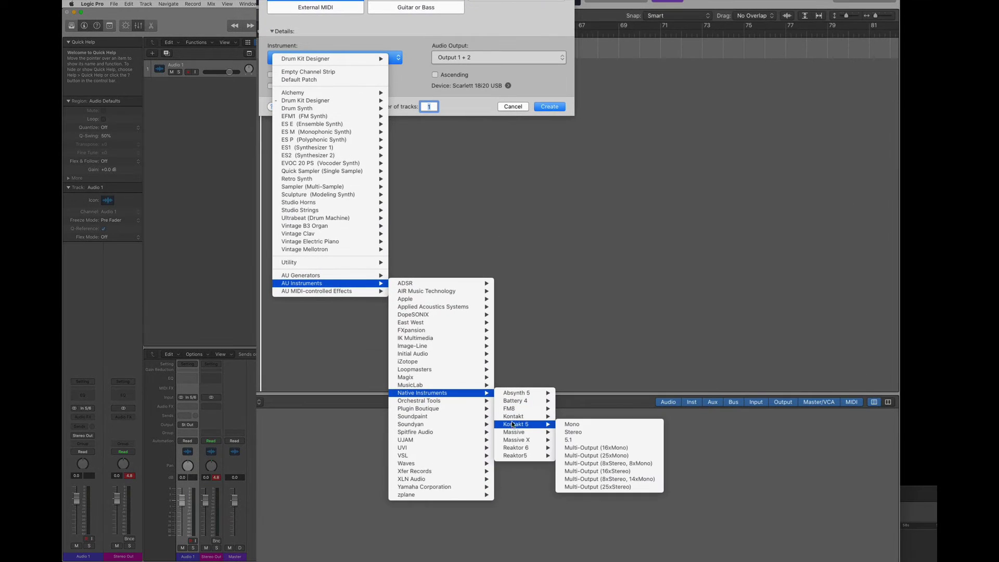
pyautogui.moveTo(515, 418)
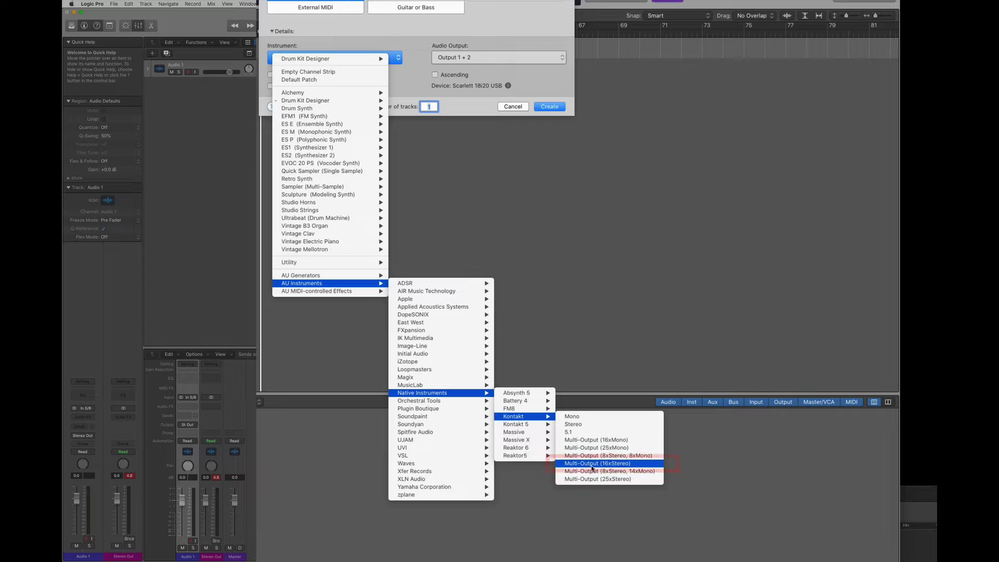
pyautogui.click(643, 464)
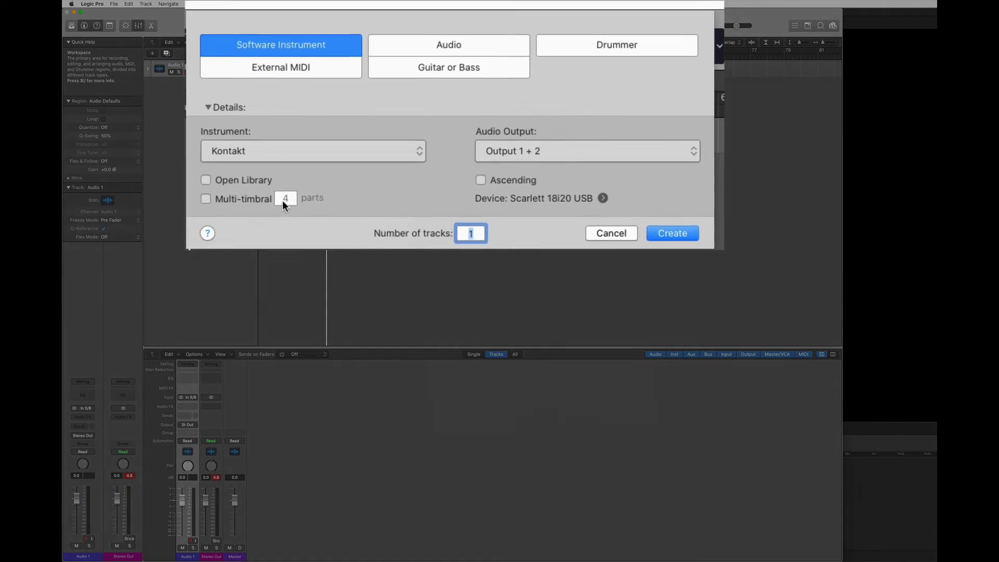
# Make the new Kontakt instrument multi-timbral with 6 parts and create the tracks
pyautogui.click(185, 214)
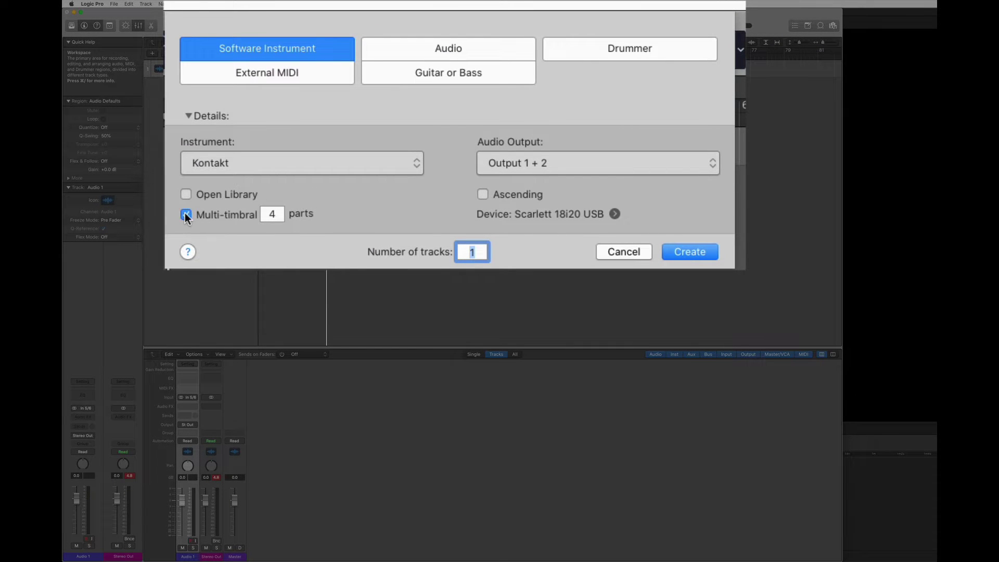
pyautogui.doubleClick(273, 214)
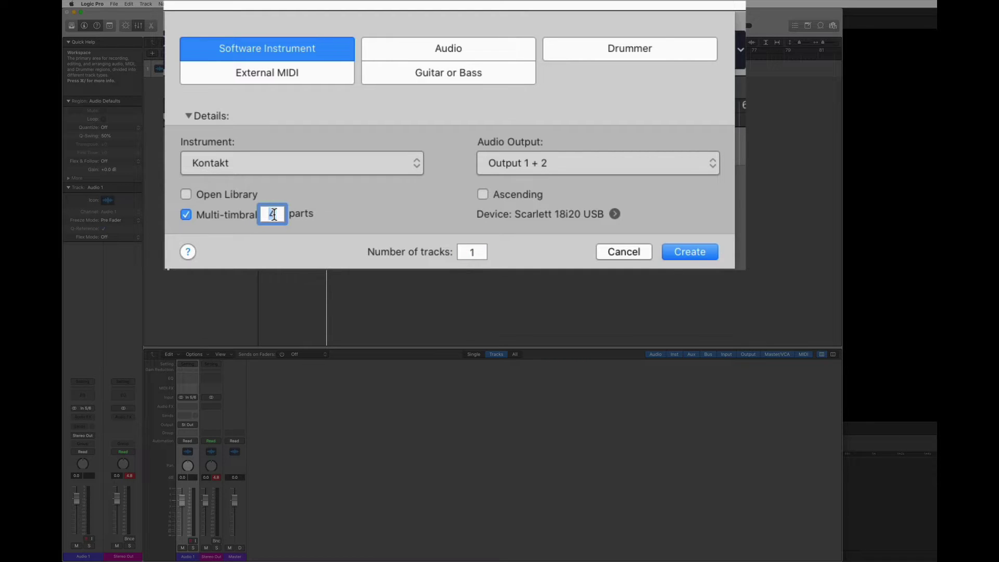
pyautogui.write('6')
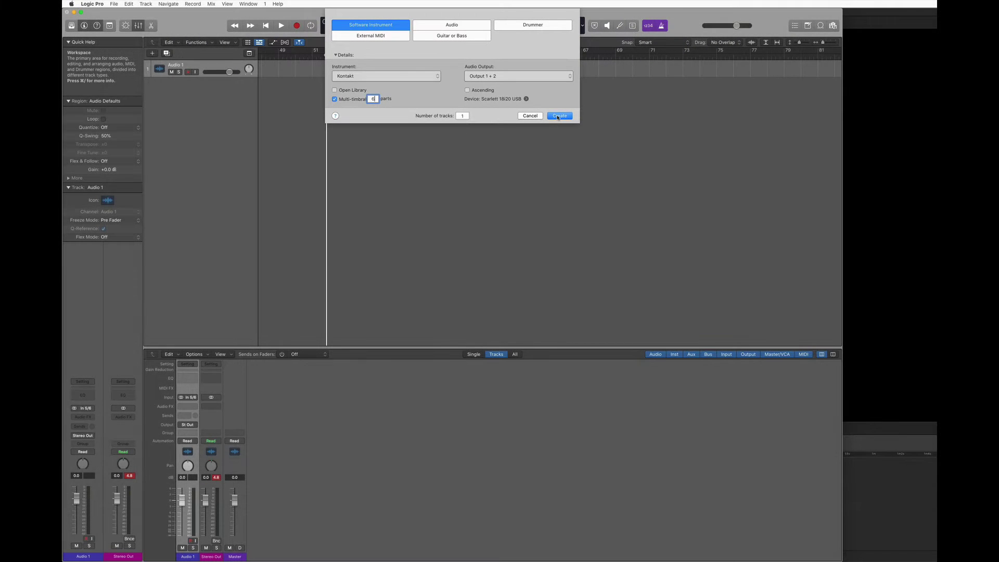
pyautogui.click(559, 116)
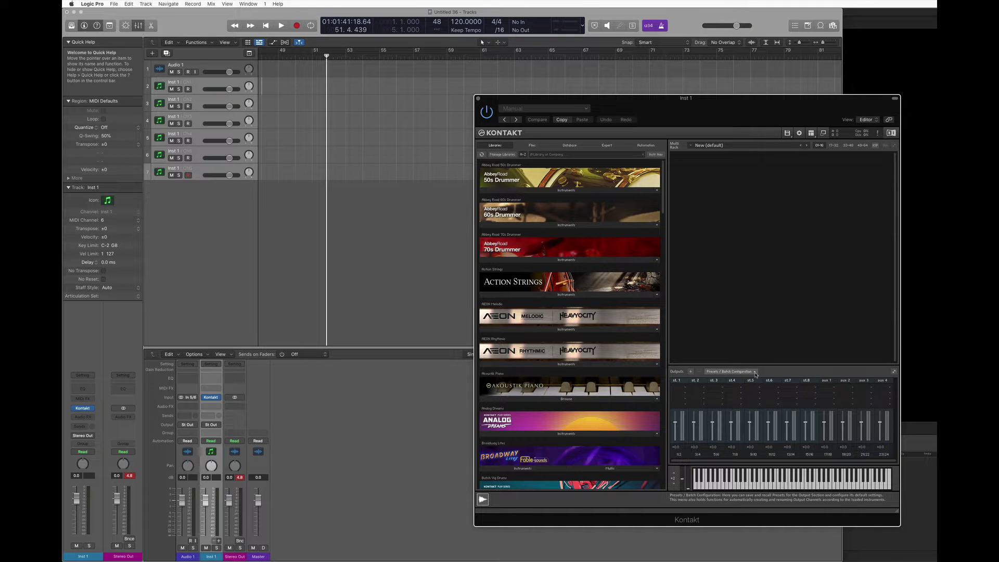
# Load the Original preset for Kontakt's output section and reposition the plug-in window
pyautogui.click(755, 374)
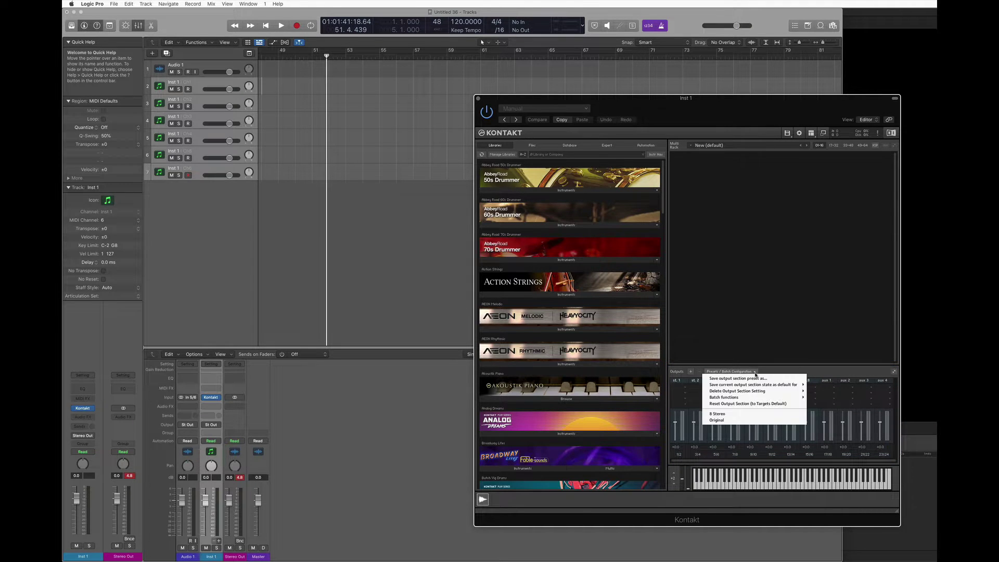
pyautogui.click(733, 418)
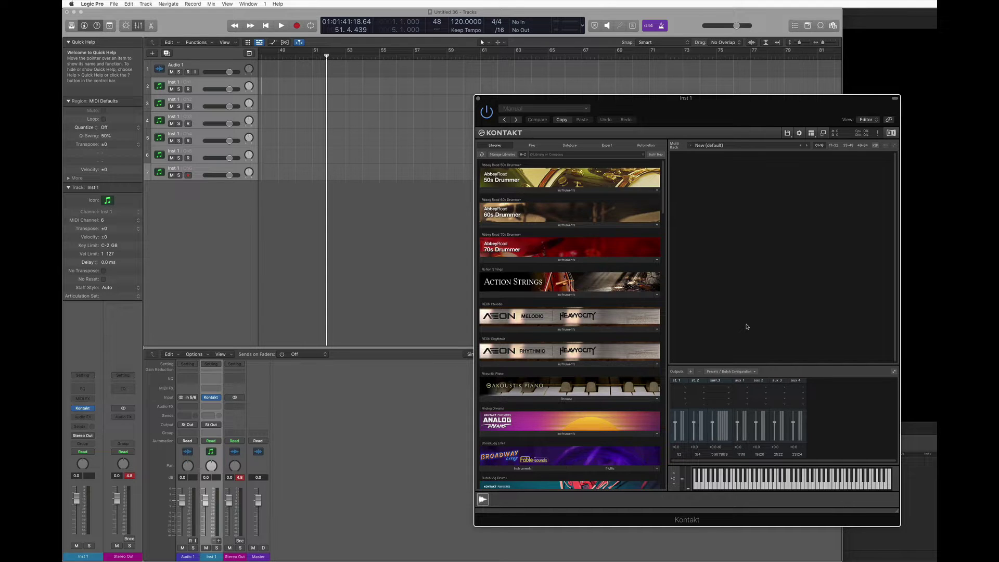
pyautogui.moveTo(767, 99); pyautogui.dragTo(752, 116)
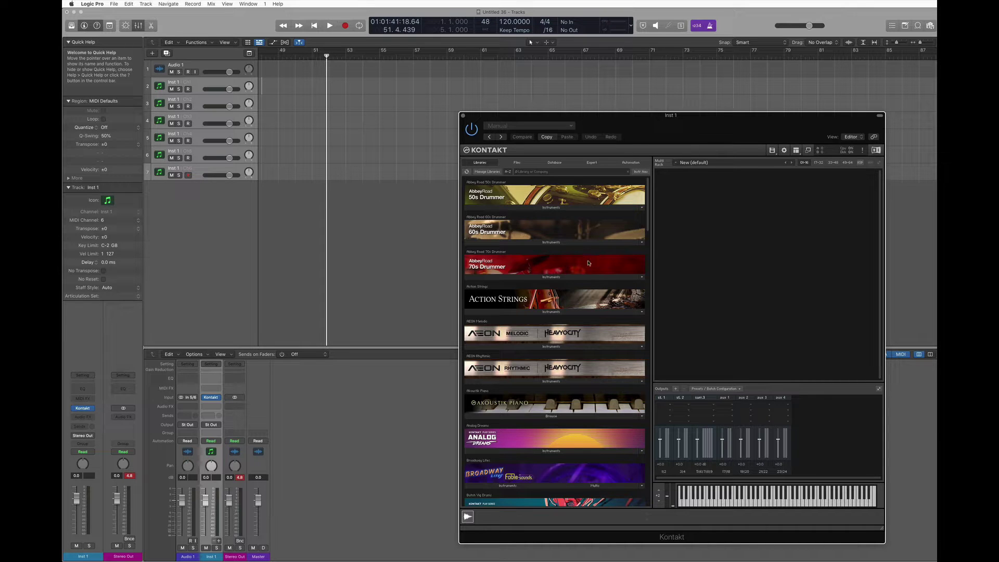
# Load AR70s Open Kit Lite from the Abbey Road 70s Drummer library into the Kontakt rack
pyautogui.click(518, 277)
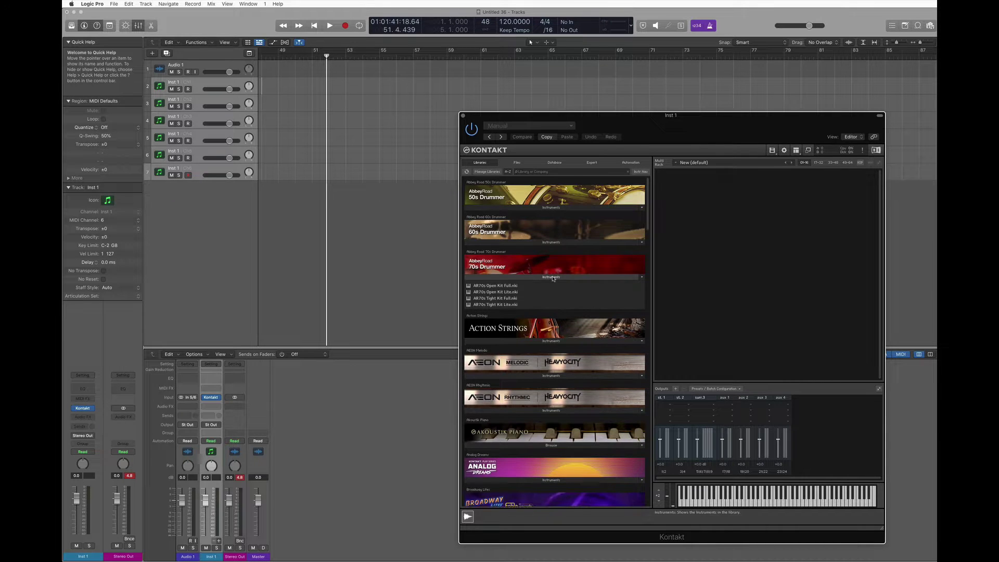
pyautogui.click(500, 292)
pyautogui.doubleClick(501, 292)
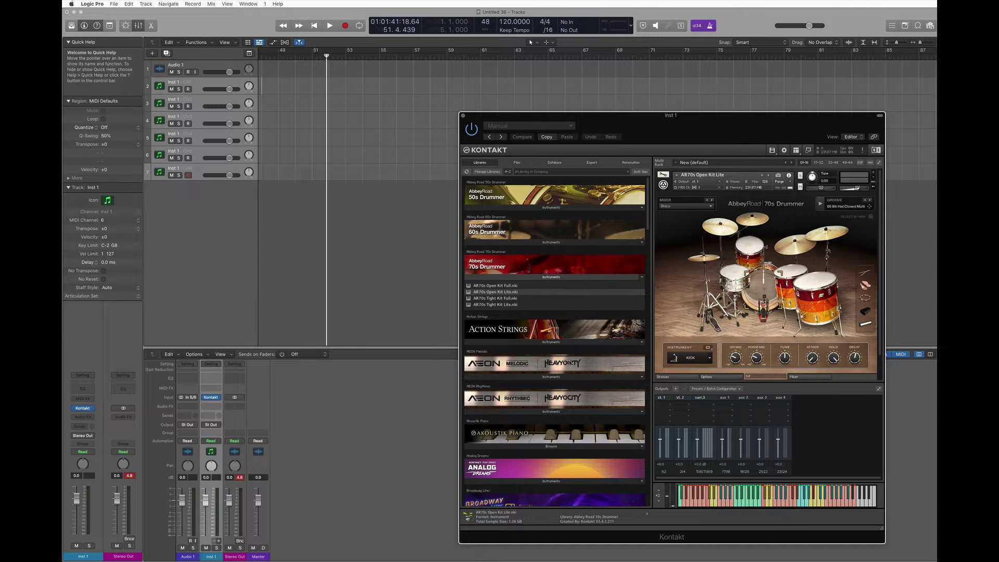
# Add the Bechstein piano from the Akoustik Piano library to the rack
pyautogui.scroll(-5, 551, 363)
pyautogui.click(552, 369)
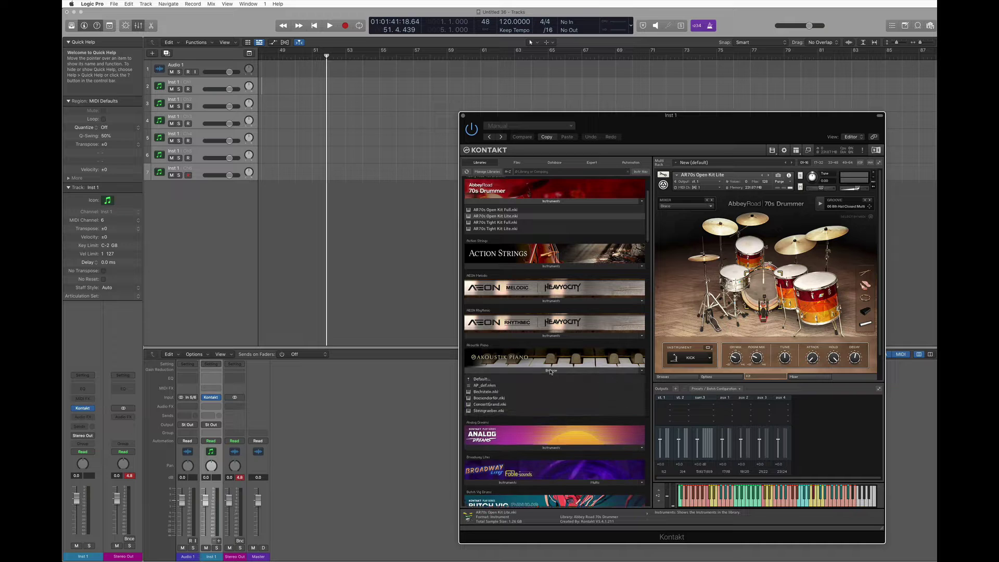
pyautogui.click(490, 393)
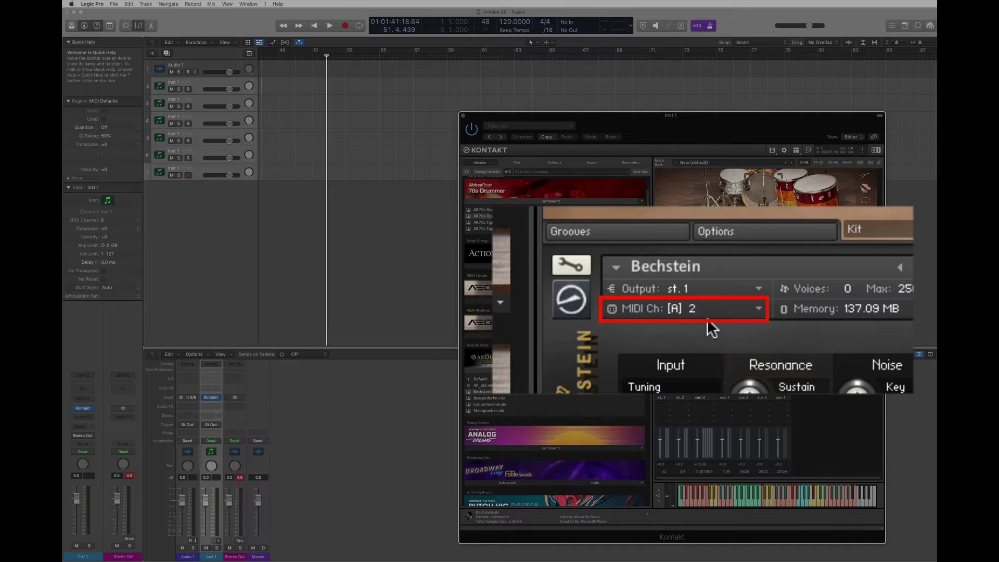
# Add the Scarbee MM-Bass instrument from its library to the rack
pyautogui.scroll(-10, 531, 406)
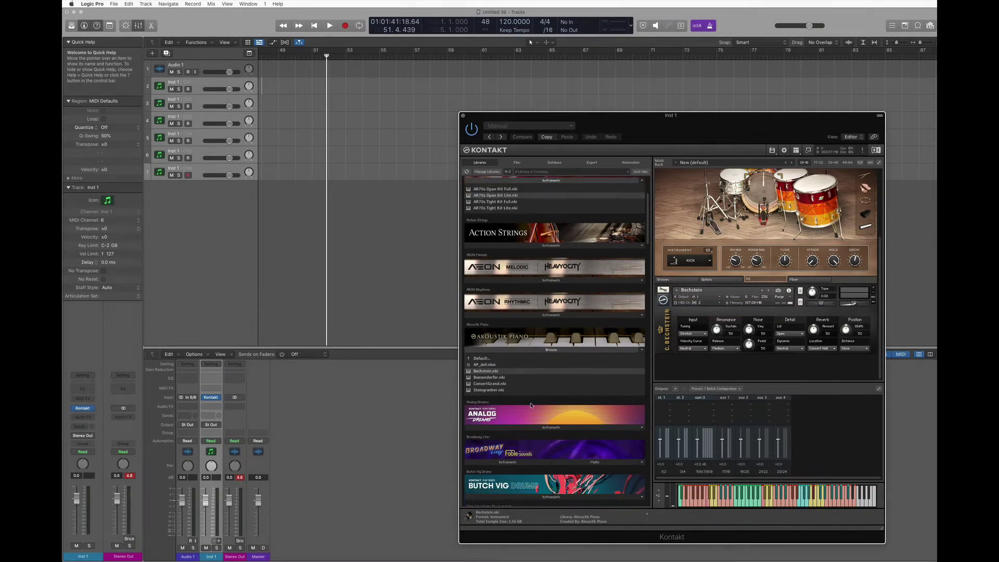
pyautogui.scroll(-15, 531, 406)
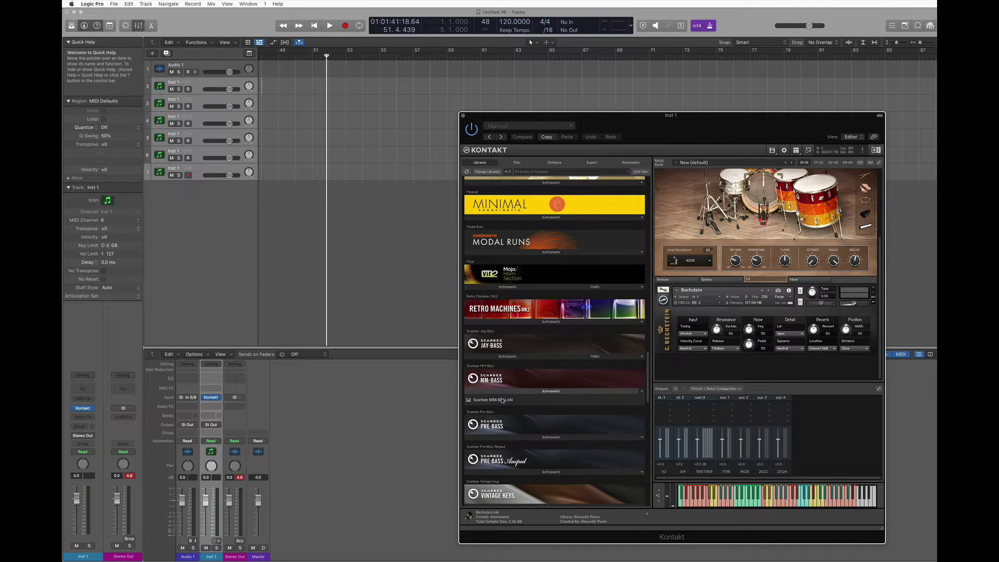
pyautogui.doubleClick(504, 400)
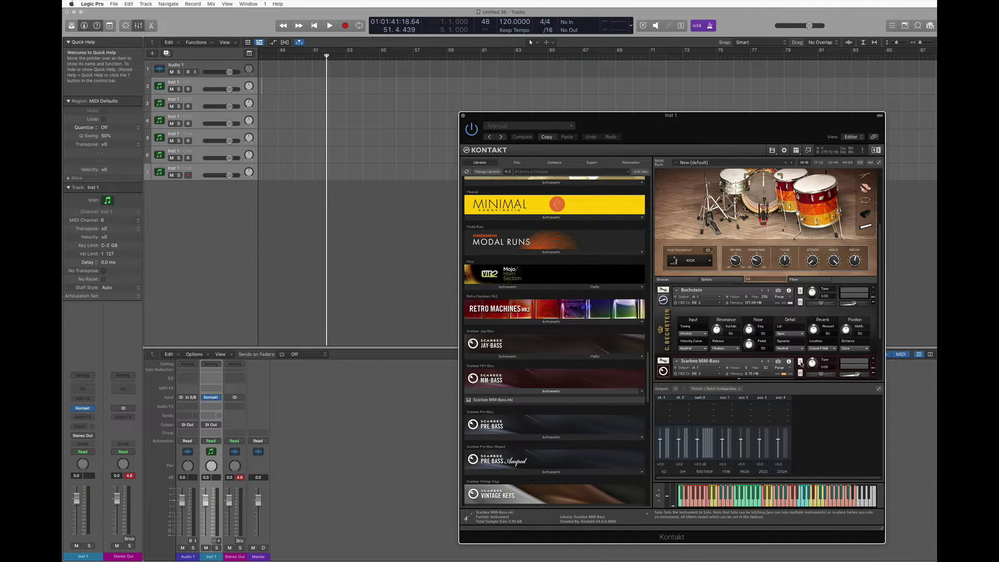
# Add Jazz Guitar from the guitars of the Kontakt Factory Library to the rack
pyautogui.scroll(-4, 801, 364)
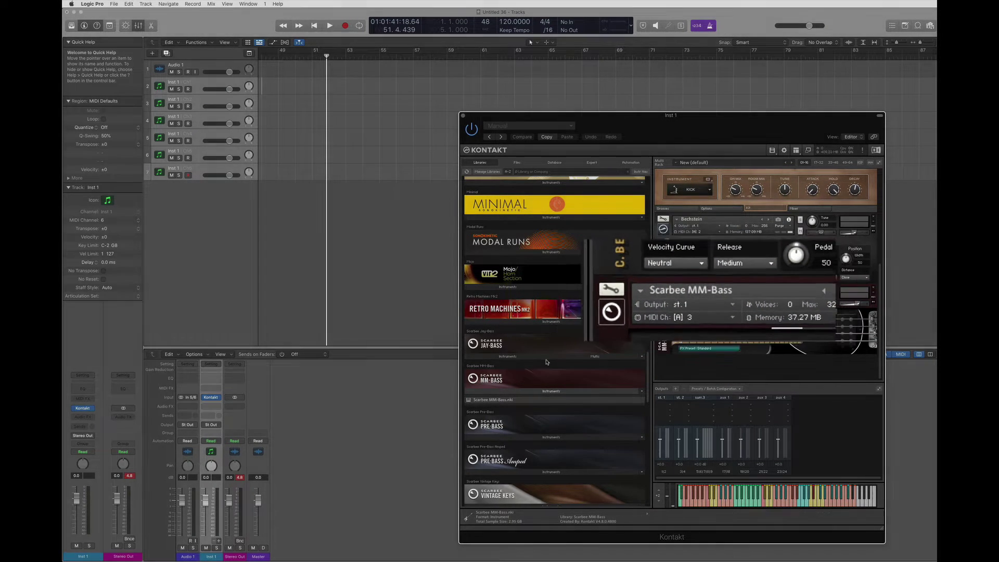
pyautogui.scroll(-4, 547, 362)
pyautogui.scroll(-4, 546, 362)
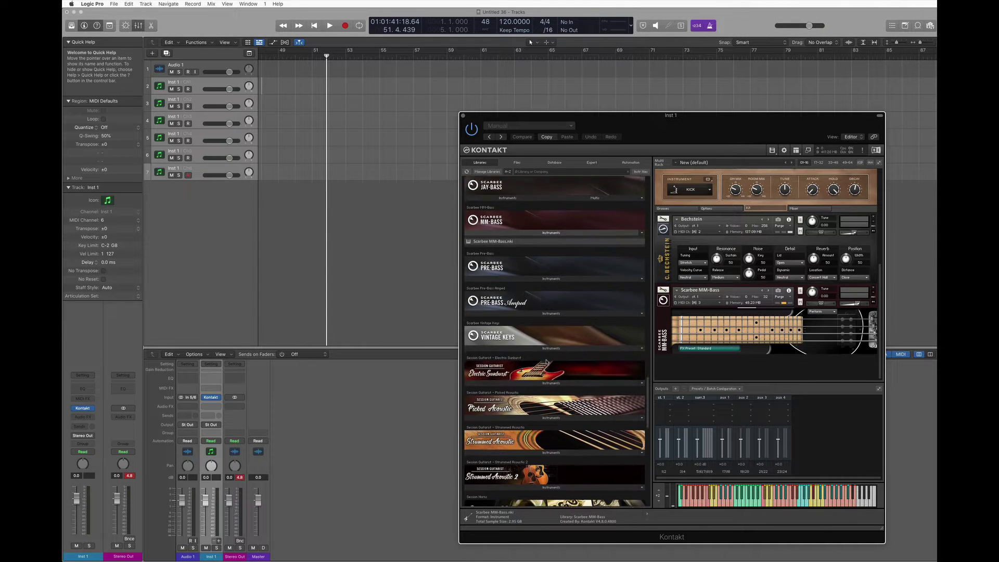
pyautogui.scroll(-10, 547, 362)
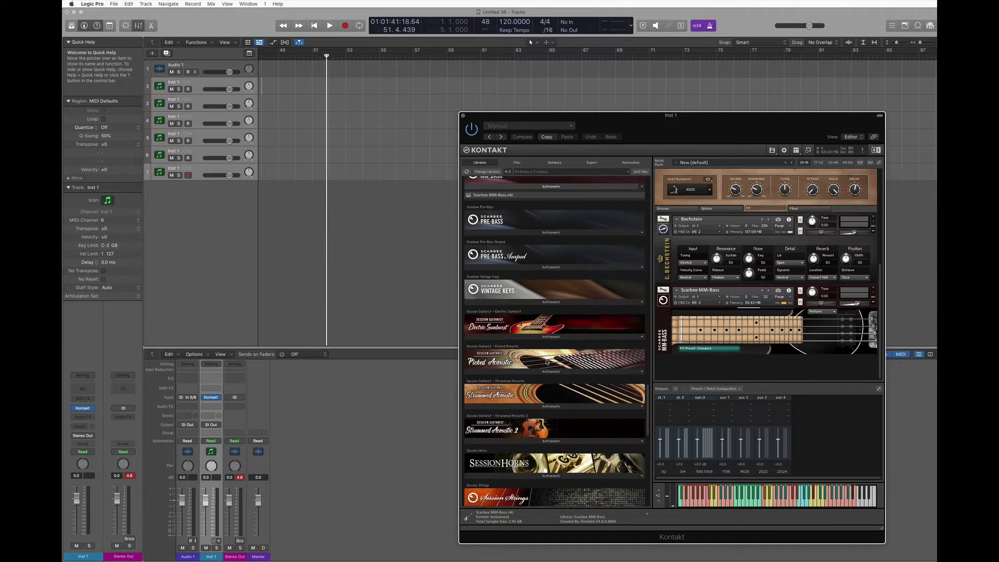
pyautogui.doubleClick(496, 433)
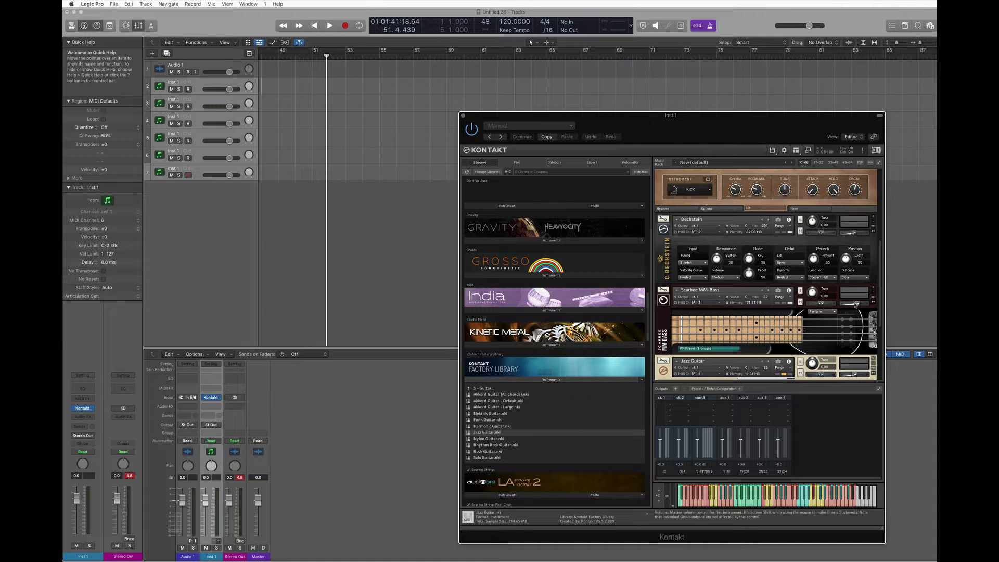
pyautogui.scroll(-4, 799, 312)
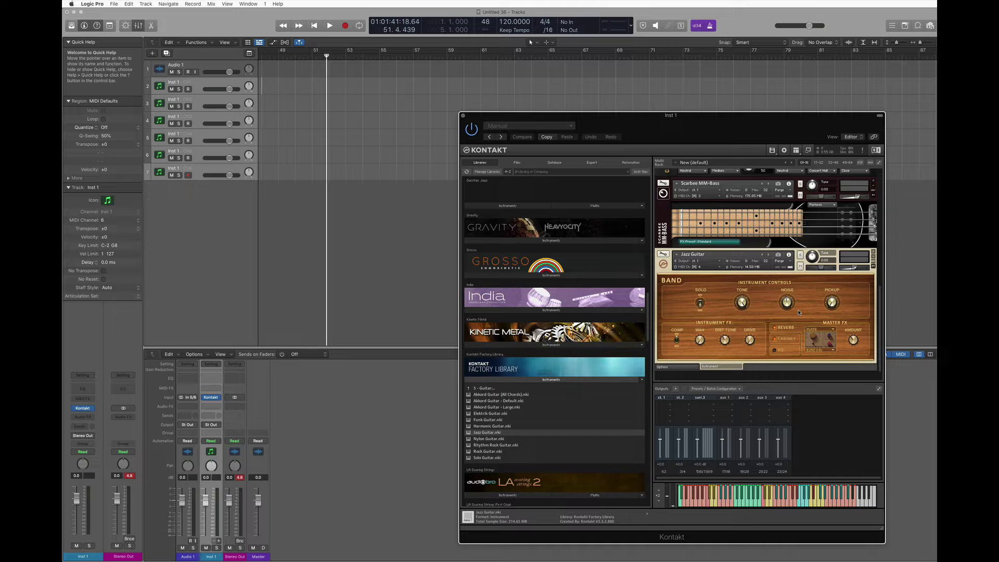
# Review the loaded instruments and save the rack as a multi named Rhythm Section
pyautogui.scroll(10, 799, 313)
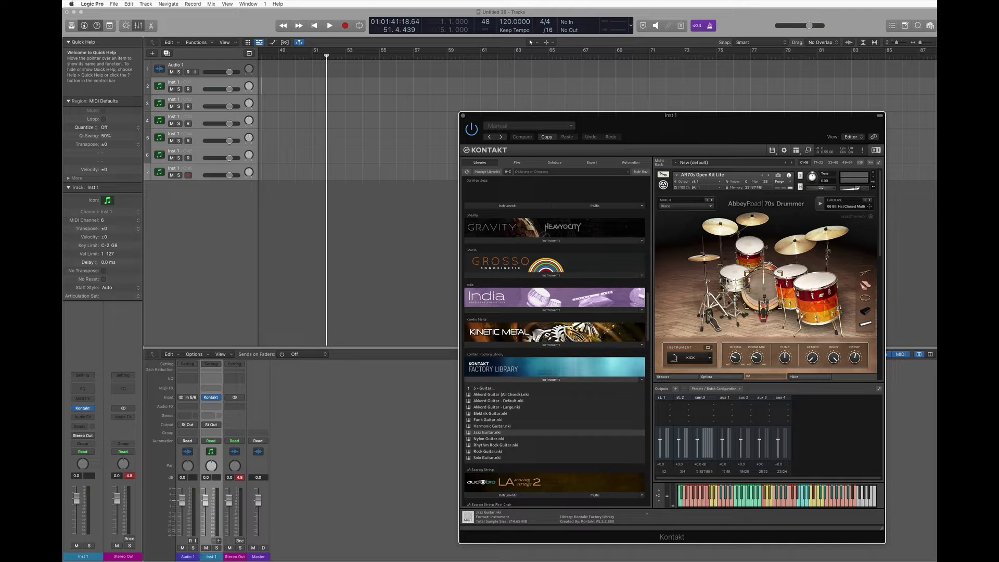
pyautogui.scroll(-6, 727, 281)
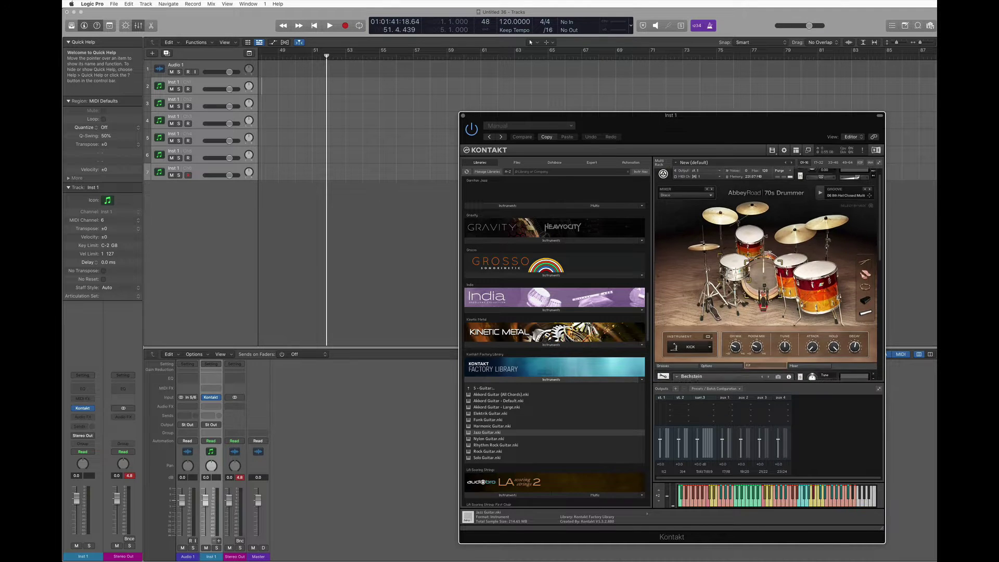
pyautogui.scroll(-8, 727, 281)
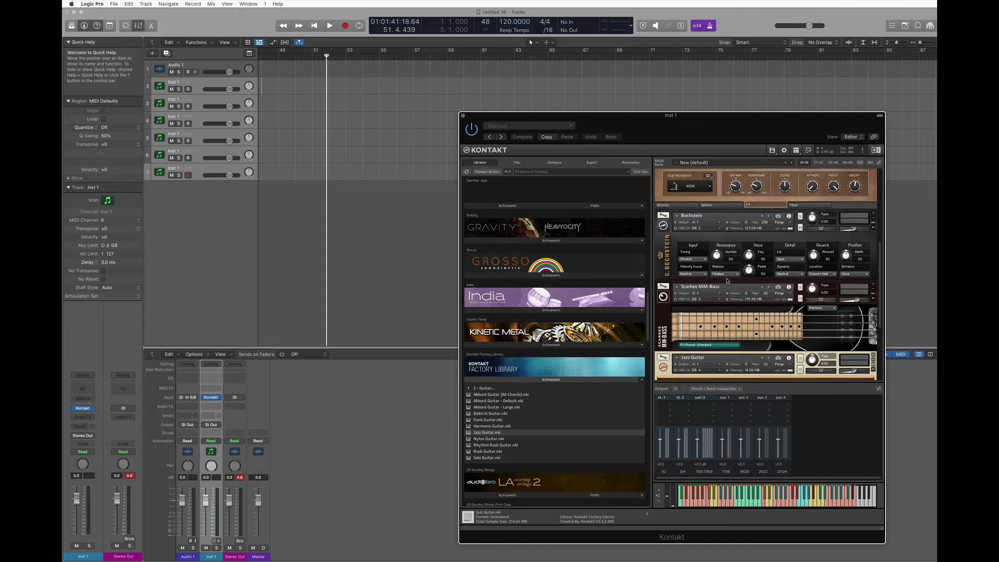
pyautogui.scroll(9, 727, 281)
pyautogui.scroll(6, 727, 281)
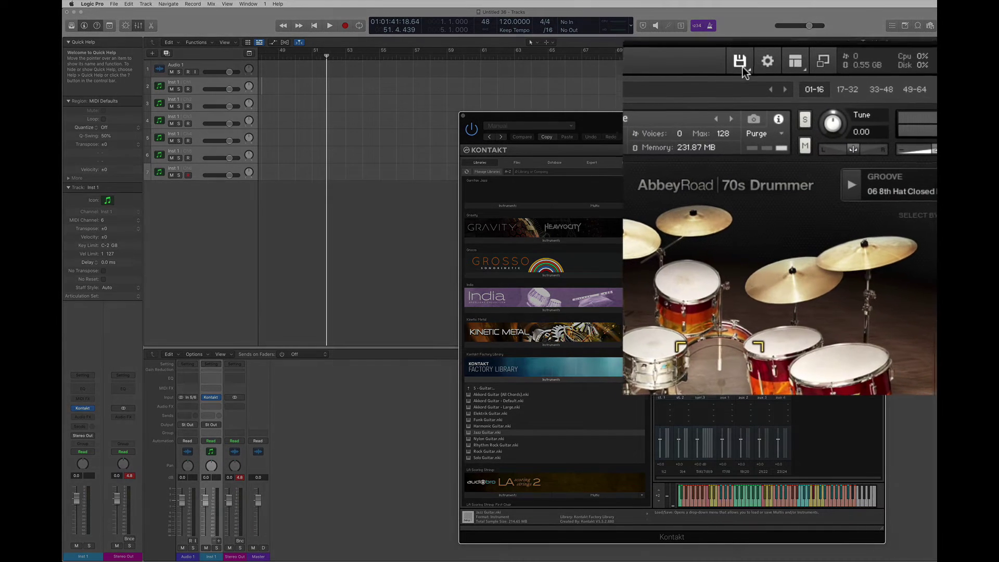
pyautogui.click(739, 59)
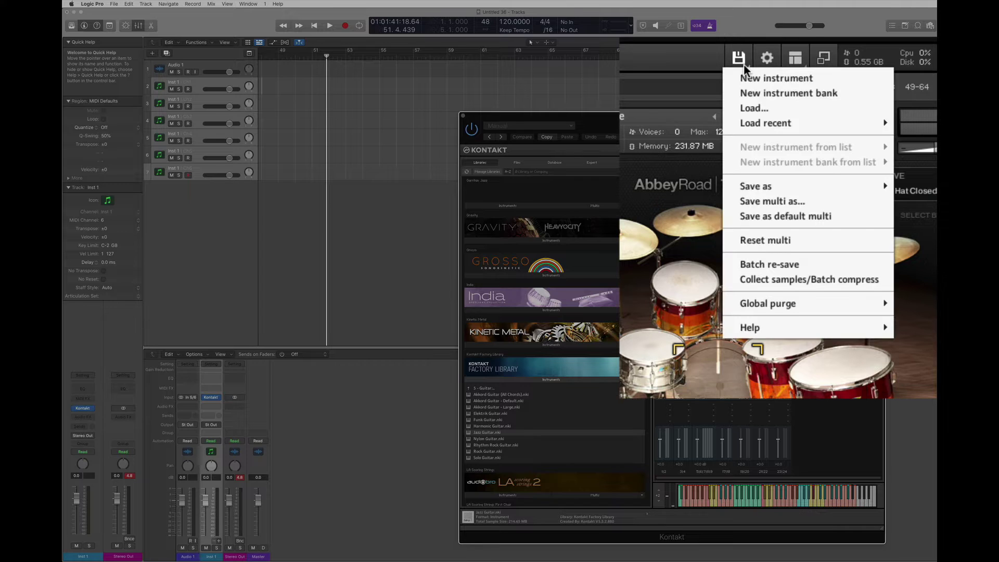
pyautogui.click(795, 207)
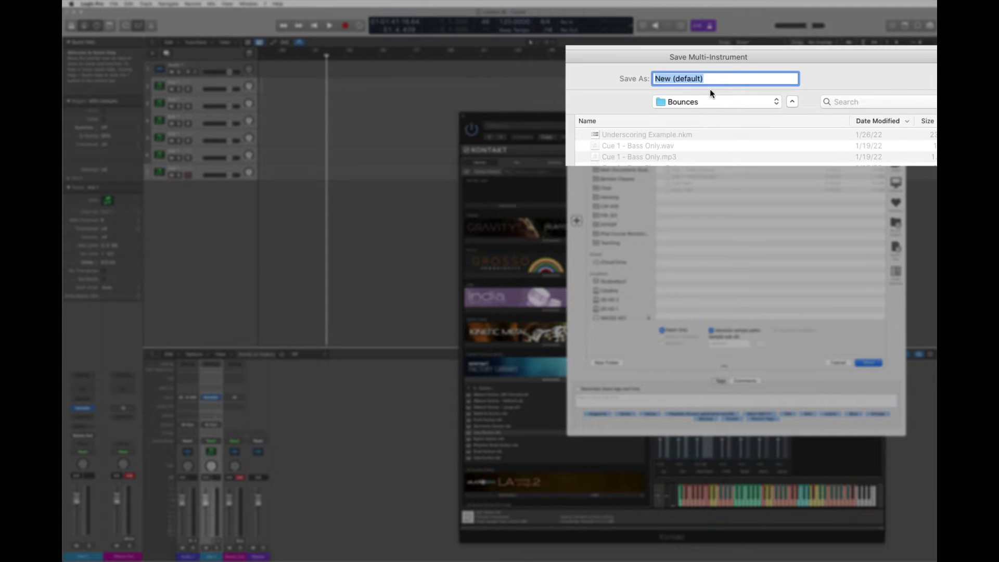
pyautogui.write('Rhythm Sect')
pyautogui.write('ion')
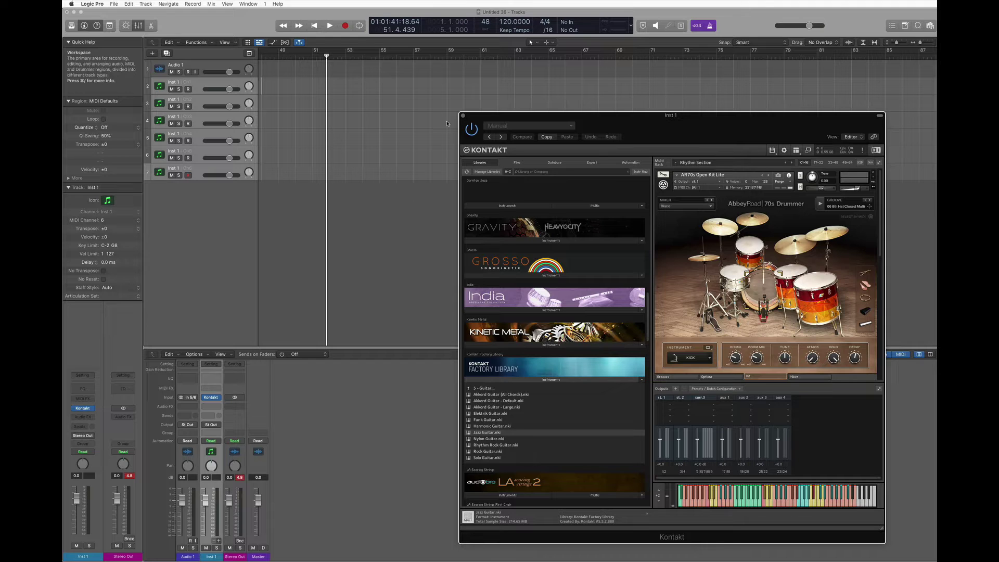
# Select the first and second Kontakt tracks in turn and check them against the drum kit and Bechstein piano in the rack
pyautogui.click(197, 88)
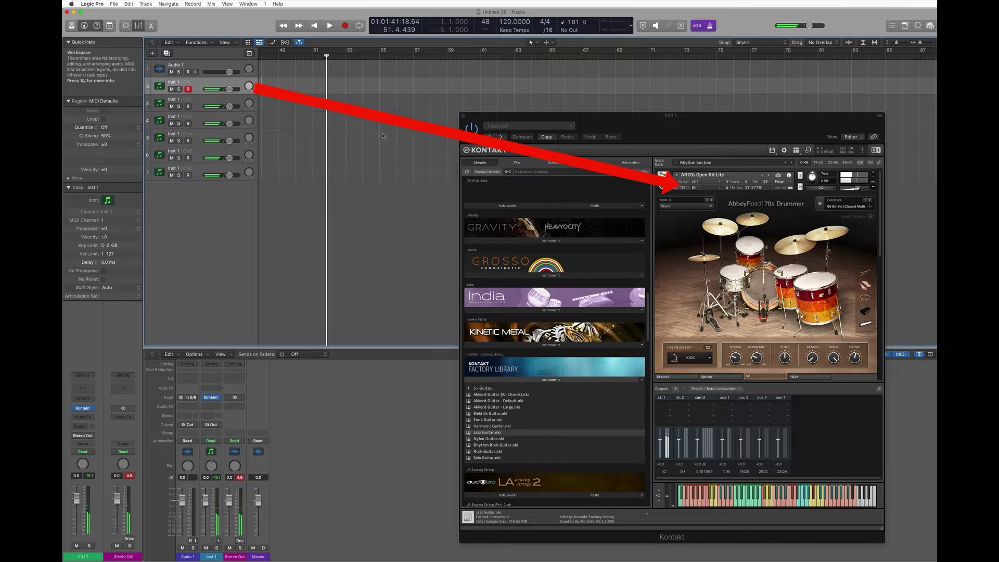
pyautogui.click(223, 100)
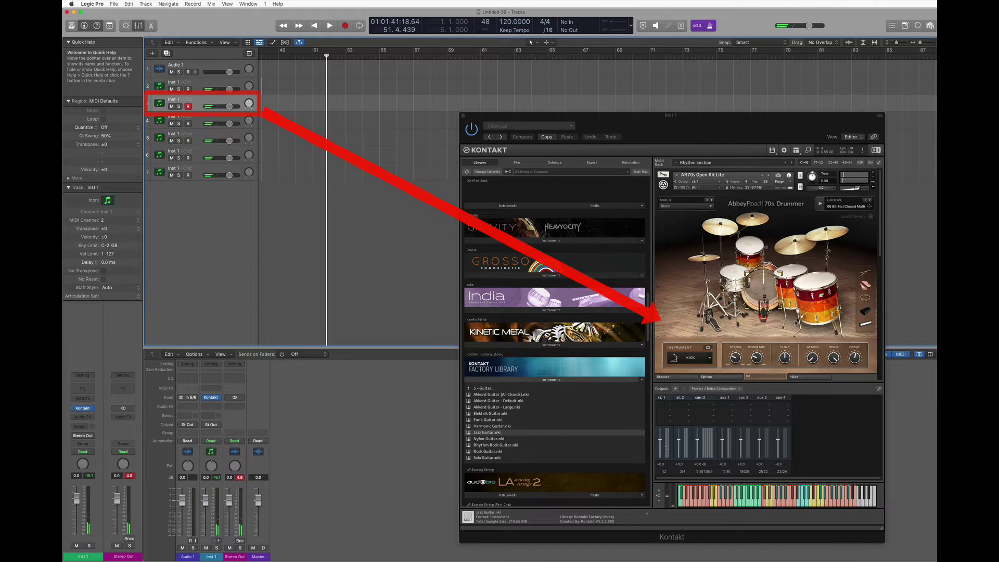
pyautogui.scroll(-3, 796, 322)
pyautogui.scroll(-4, 796, 323)
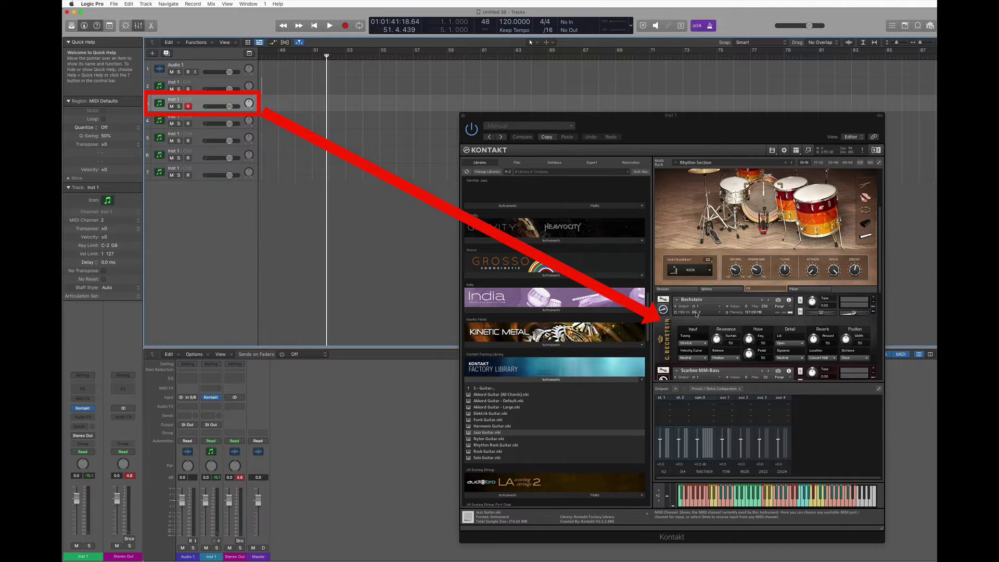
# Select the third and fourth Kontakt tracks in turn and check them against the Scarbee MM-Bass and Jazz Guitar in the rack
pyautogui.scroll(-2, 717, 323)
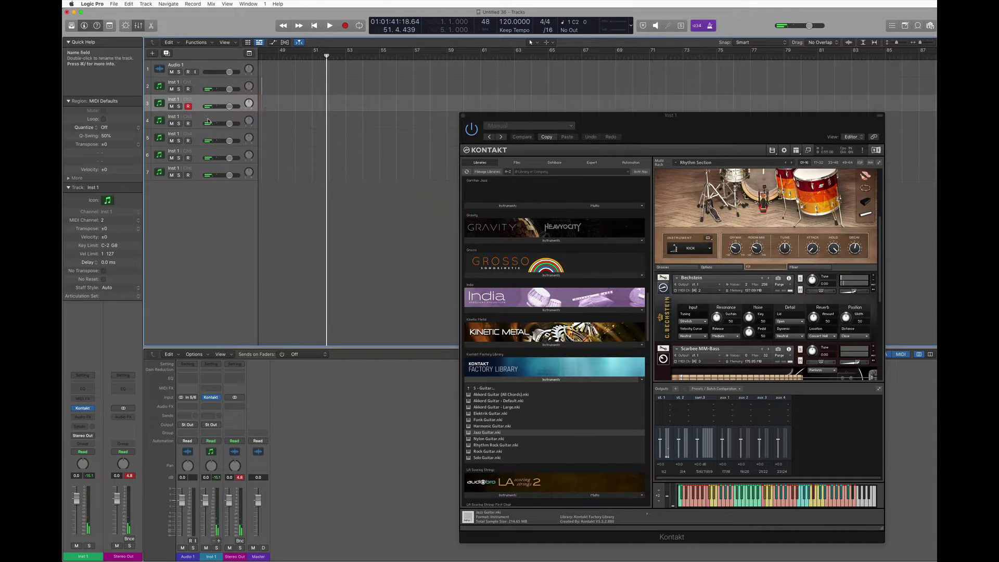
pyautogui.press('Down')
pyautogui.scroll(-10, 729, 327)
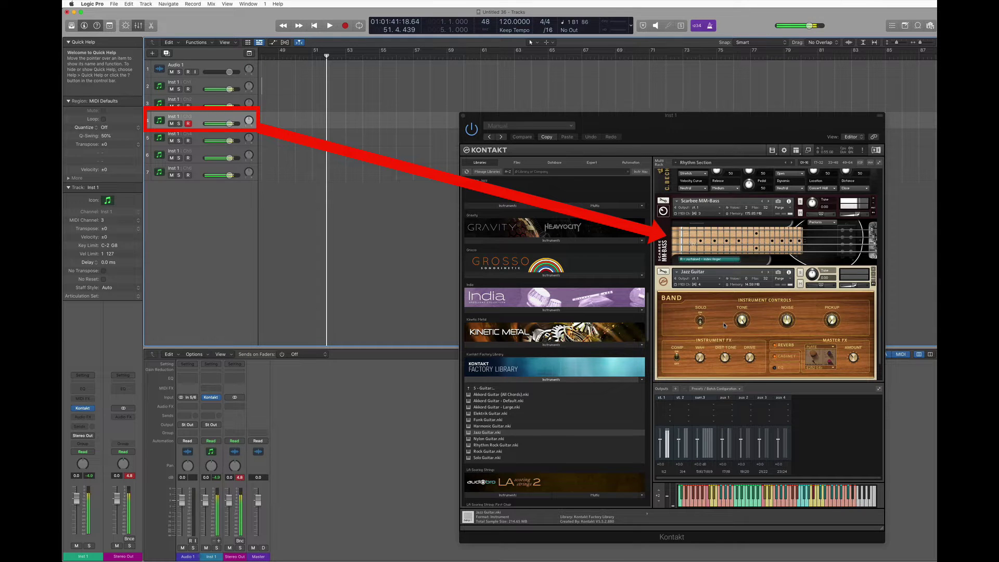
pyautogui.click(211, 132)
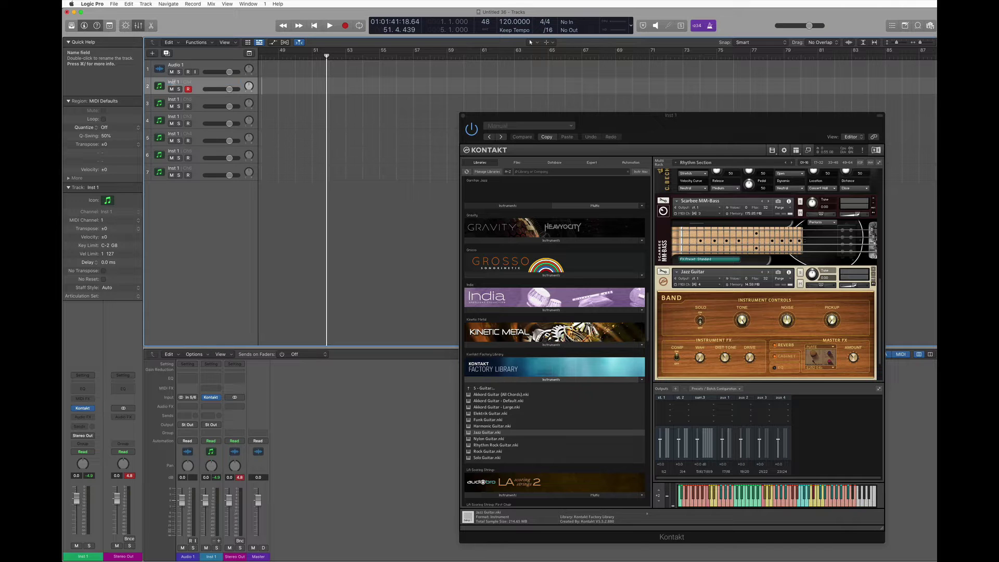
# Rename the MIDI channel 1 and 2 instrument tracks Drums and Piano
pyautogui.doubleClick(174, 84)
pyautogui.write('Drums')
pyautogui.press('Return')
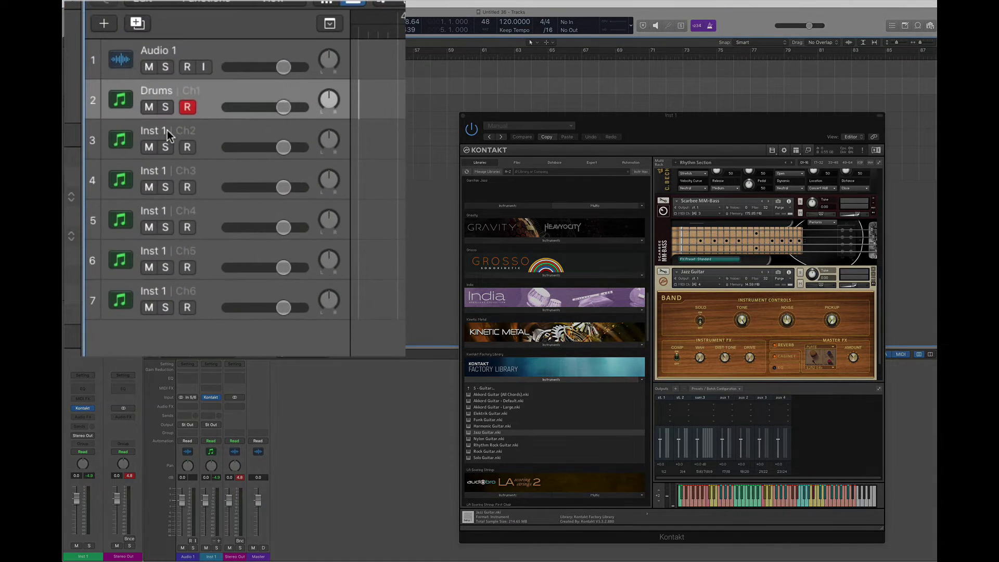
pyautogui.doubleClick(168, 131)
pyautogui.write('Piano')
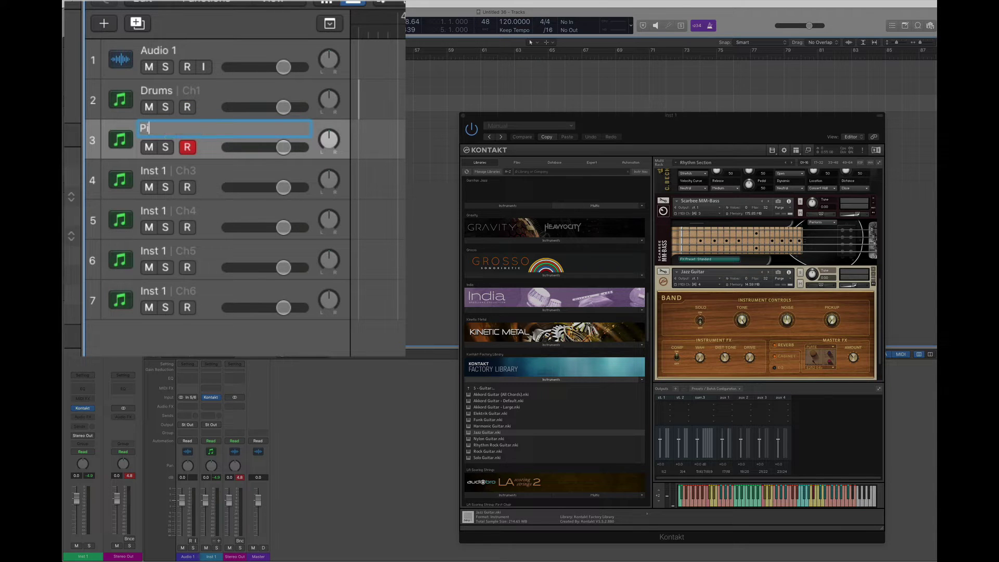
pyautogui.press('Return')
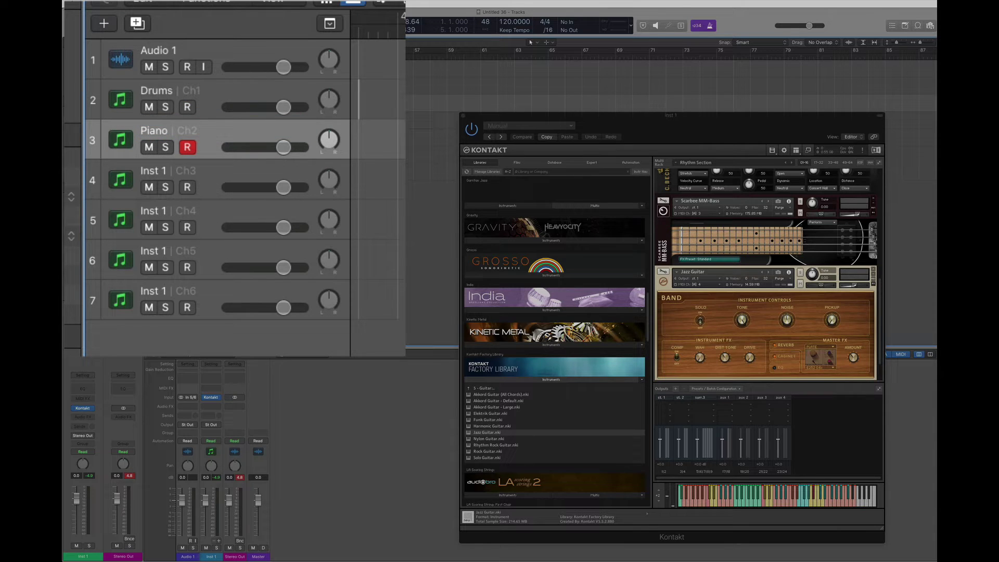
# Rename the MIDI channel 3 and 4 instrument tracks Bass and GTR
pyautogui.doubleClick(164, 171)
pyautogui.write('Bass')
pyautogui.press('Return')
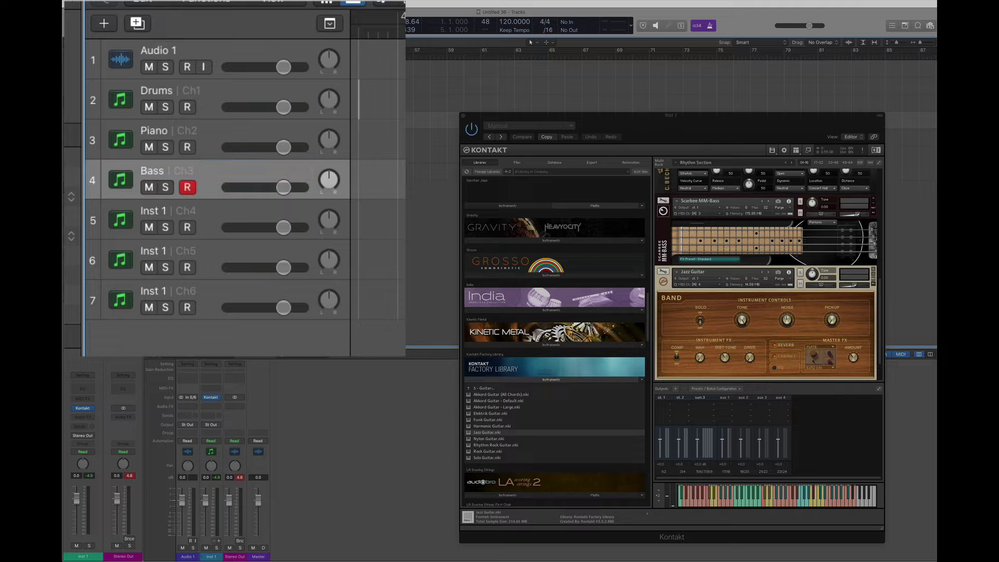
pyautogui.doubleClick(162, 210)
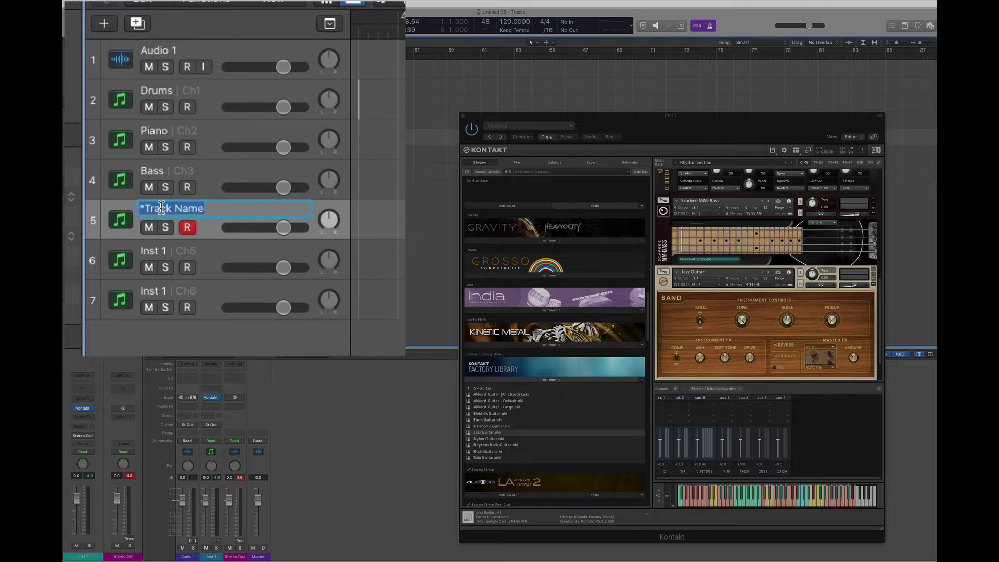
pyautogui.write('GTR')
pyautogui.press('Return')
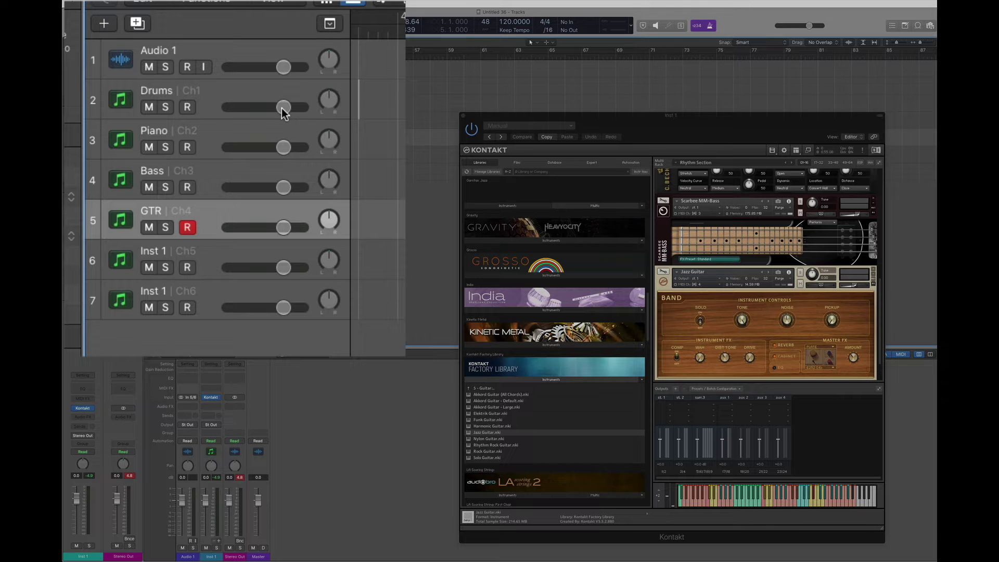
# Adjust the Drums track's volume and the shared Inst 1 mixer fader, leaving the level at 0.1 dB
pyautogui.moveTo(283, 111)
pyautogui.mouseDown()
pyautogui.moveTo(259, 111)
pyautogui.moveTo(284, 110)
pyautogui.mouseUp()
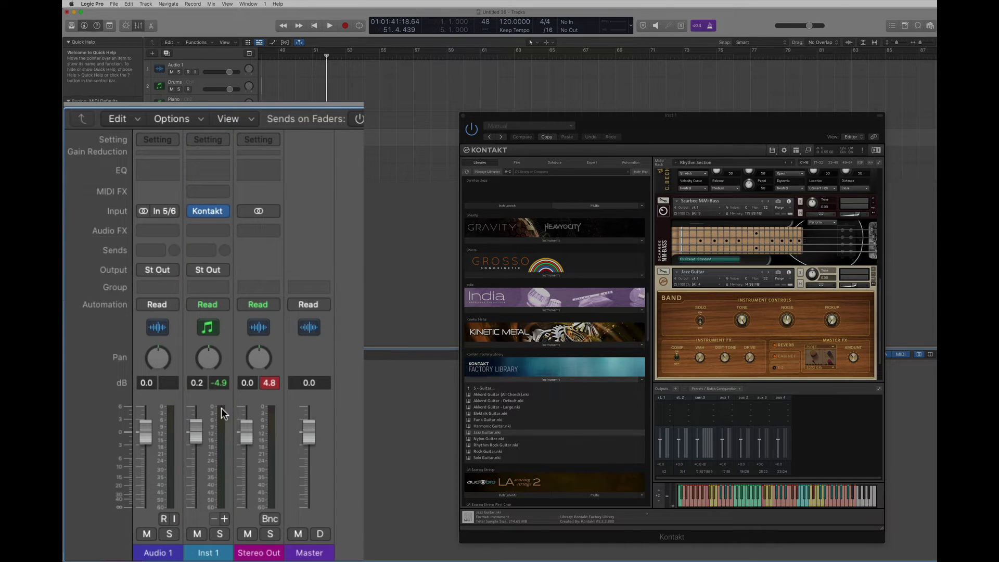
pyautogui.moveTo(195, 431); pyautogui.dragTo(195, 441)
pyautogui.moveTo(206, 508)
pyautogui.mouseDown()
pyautogui.moveTo(205, 518)
pyautogui.moveTo(205, 499)
pyautogui.mouseUp()
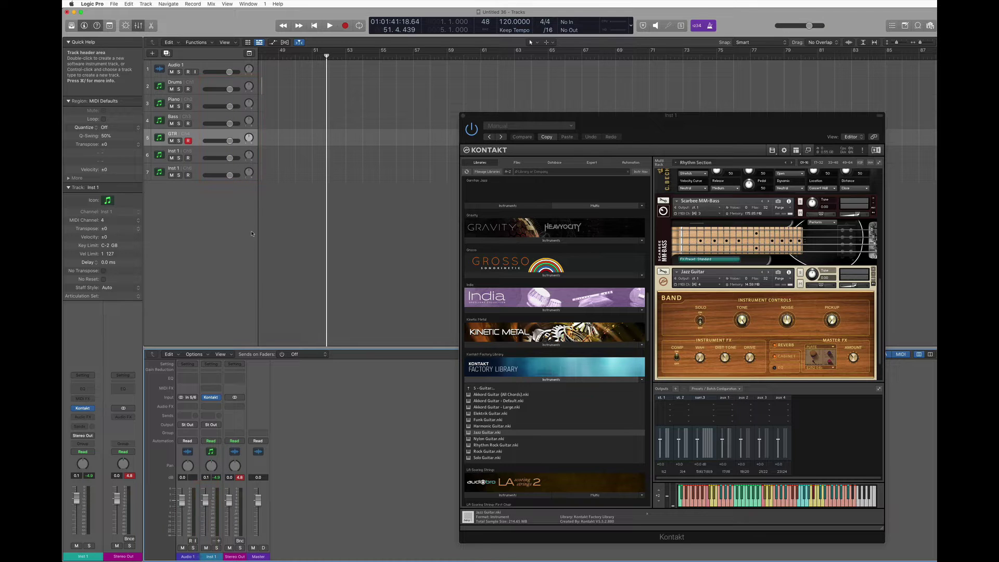
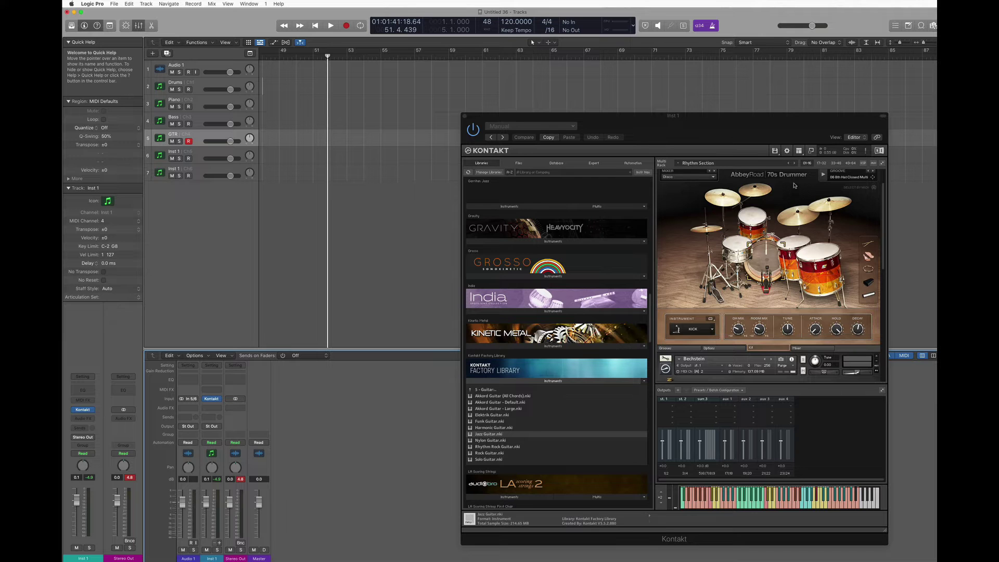
# Check that Kontakt's Outputs section is shown, and delete its surr.3 output channel
pyautogui.click(799, 150)
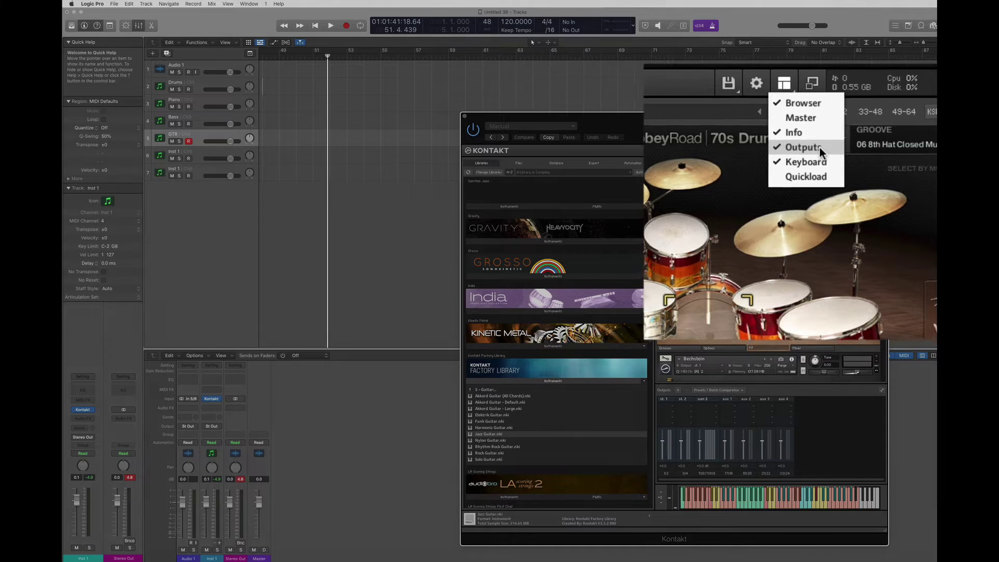
pyautogui.click(824, 431)
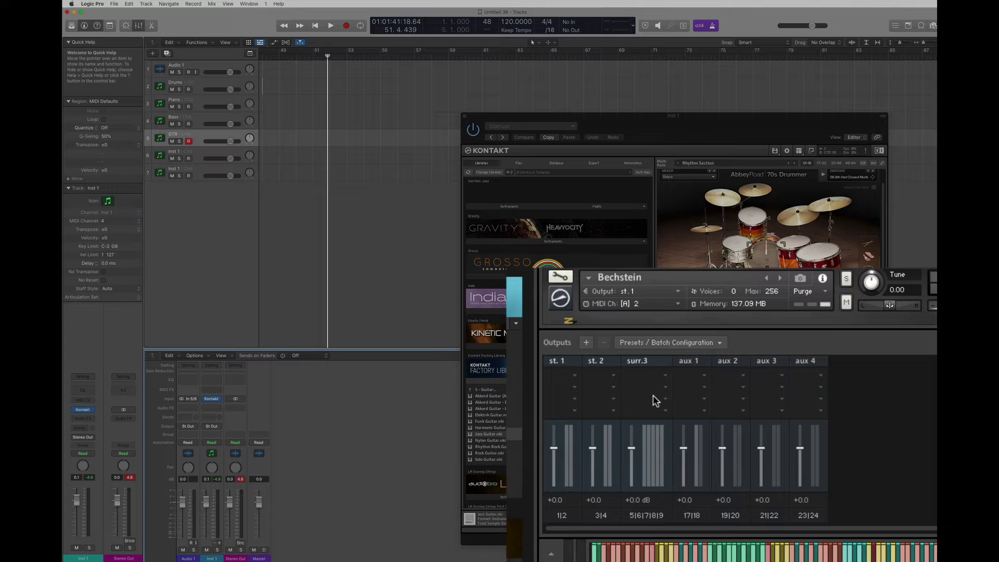
pyautogui.click(671, 468)
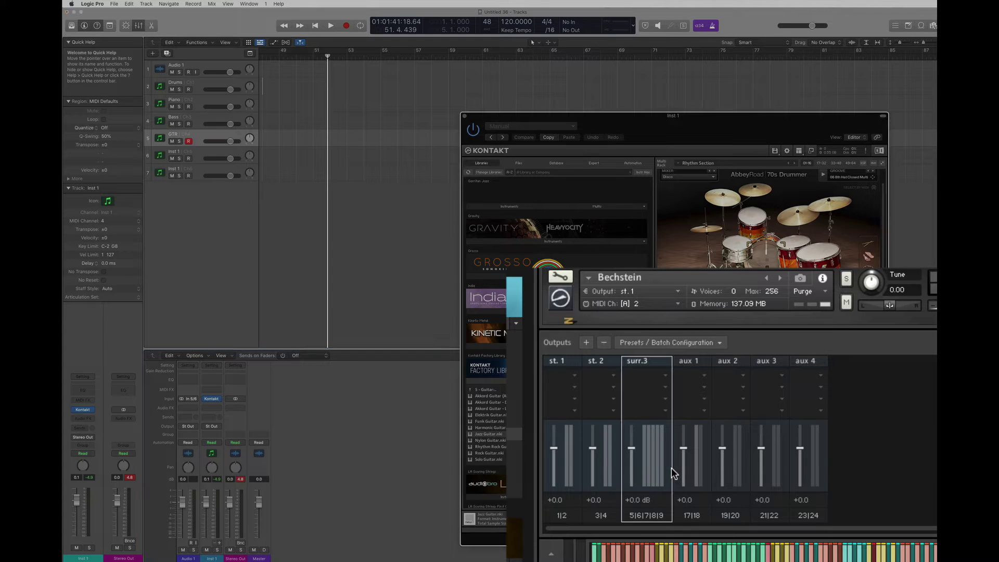
pyautogui.click(603, 343)
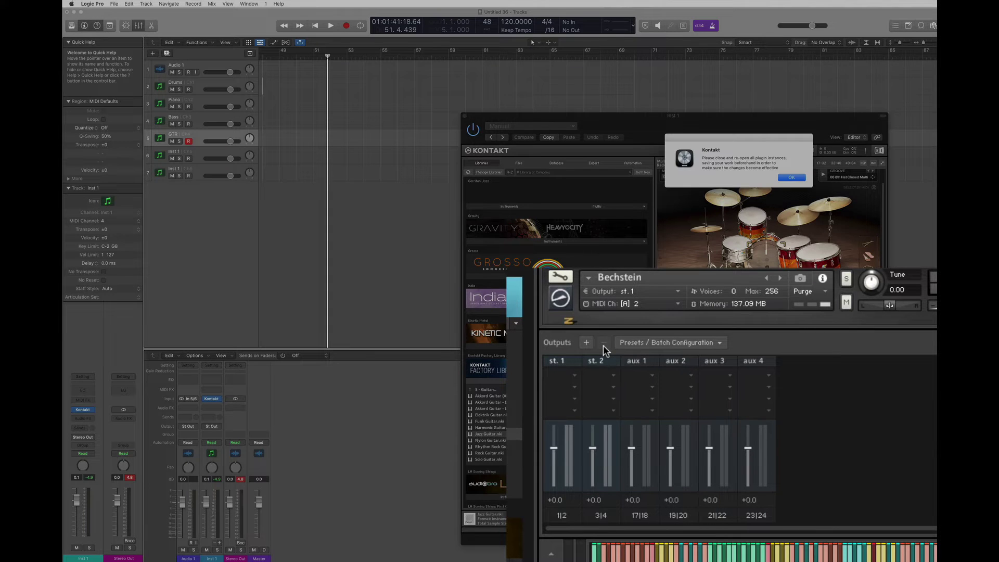
pyautogui.click(793, 178)
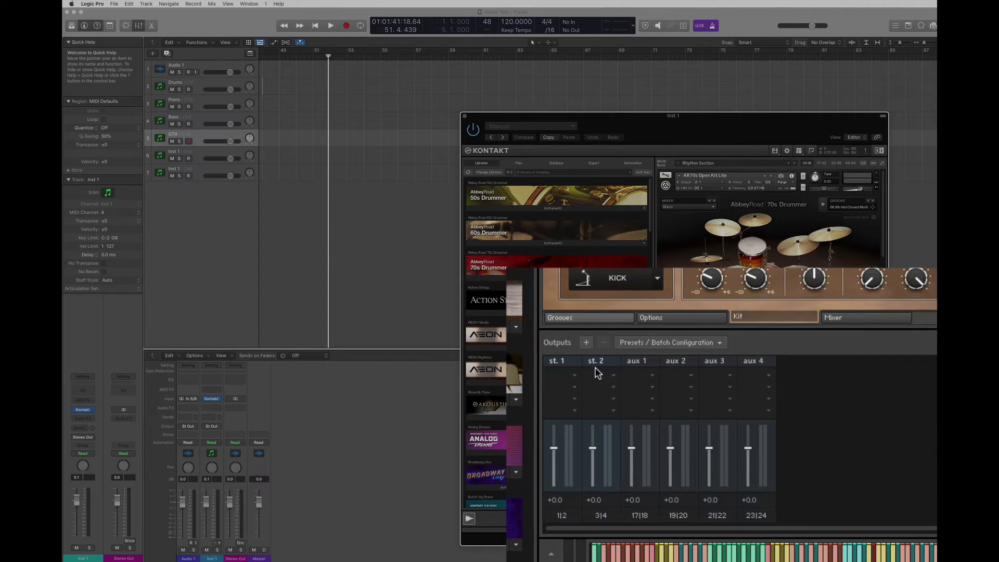
# Clear the output section and batch-create one individual channel for each loaded instrument, and check the output assignments in the rack
pyautogui.scroll(-5, 789, 271)
pyautogui.scroll(-5, 789, 271)
pyautogui.scroll(-5, 788, 271)
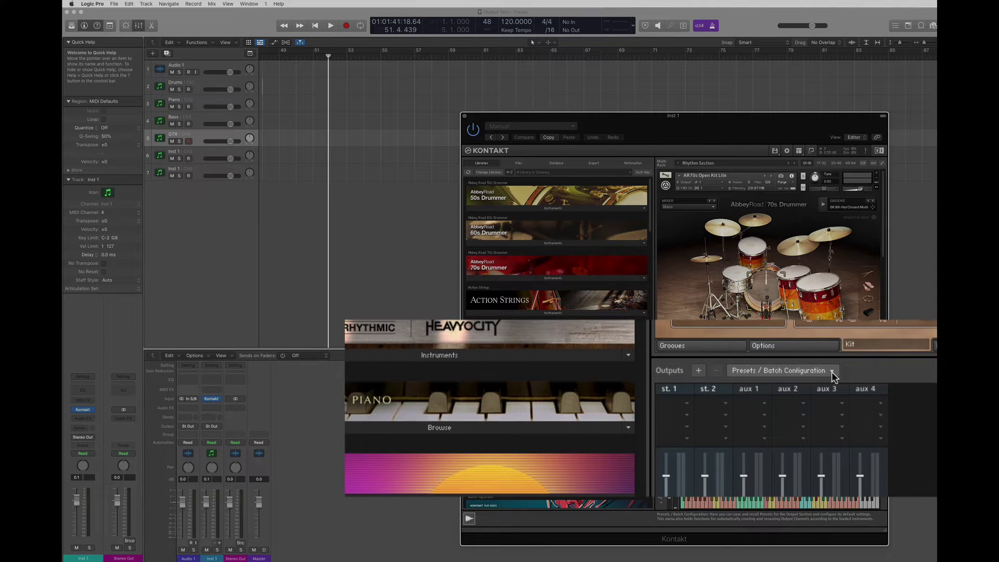
pyautogui.click(831, 372)
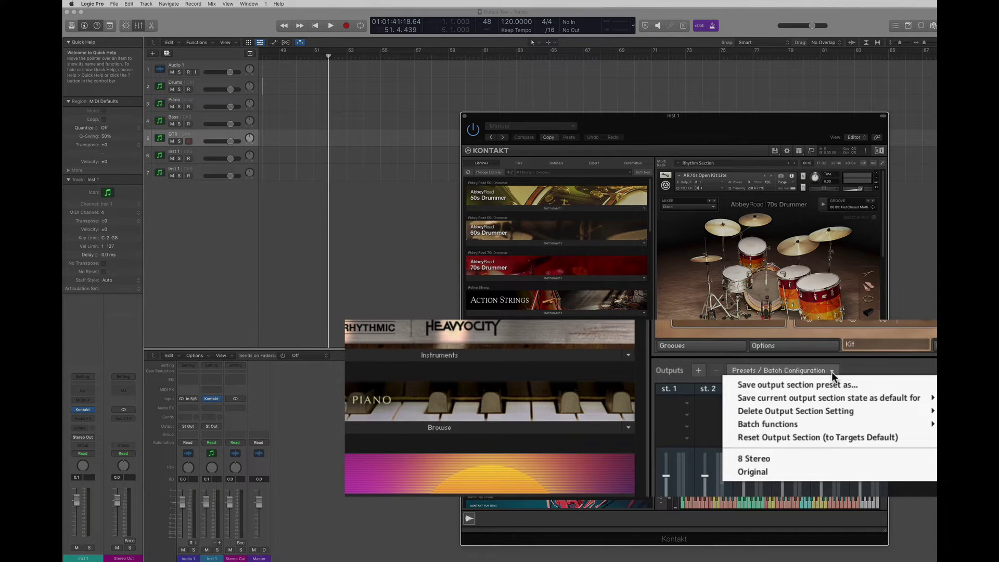
pyautogui.moveTo(808, 424)
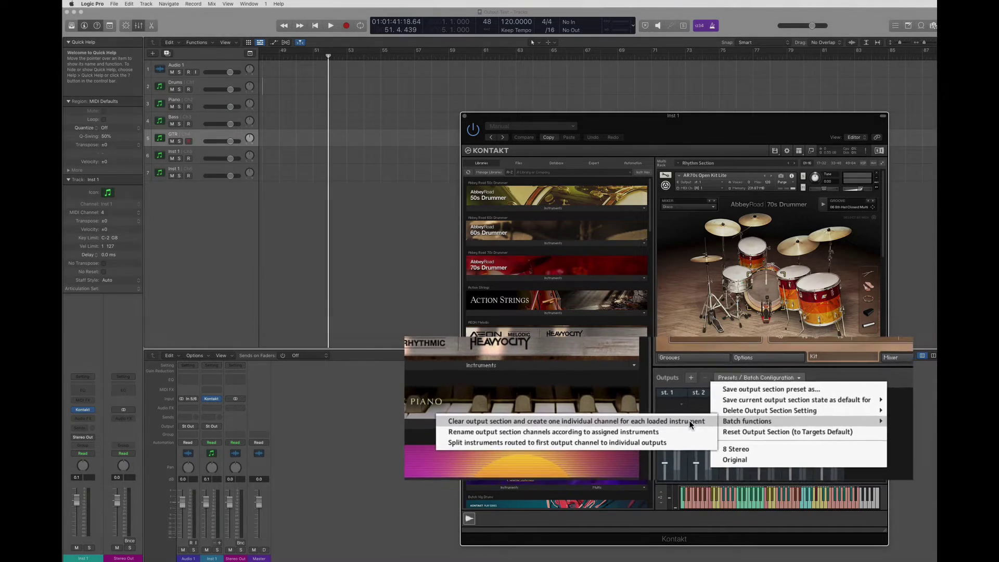
pyautogui.click(697, 424)
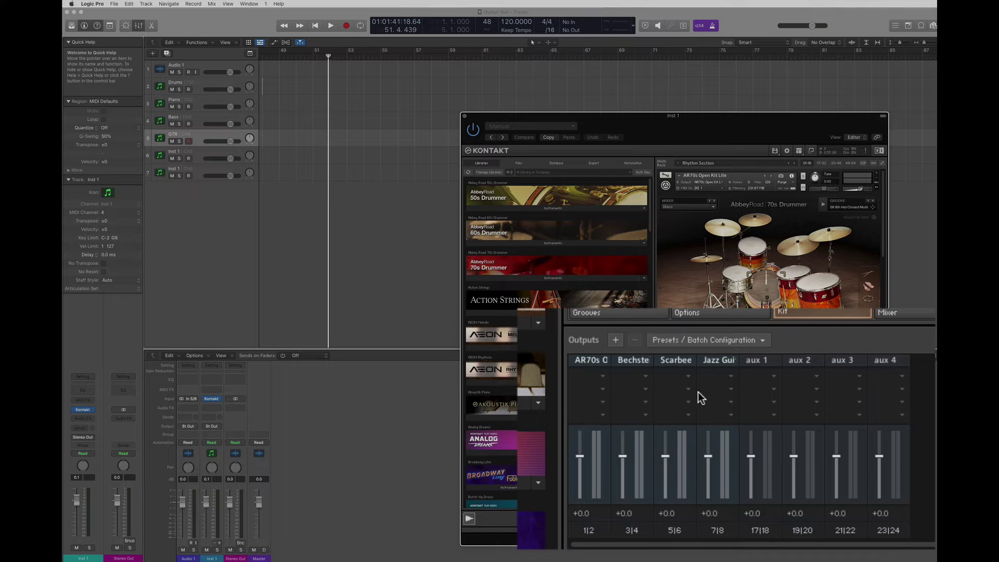
pyautogui.scroll(-2, 754, 276)
pyautogui.scroll(-8, 753, 272)
pyautogui.scroll(10, 753, 273)
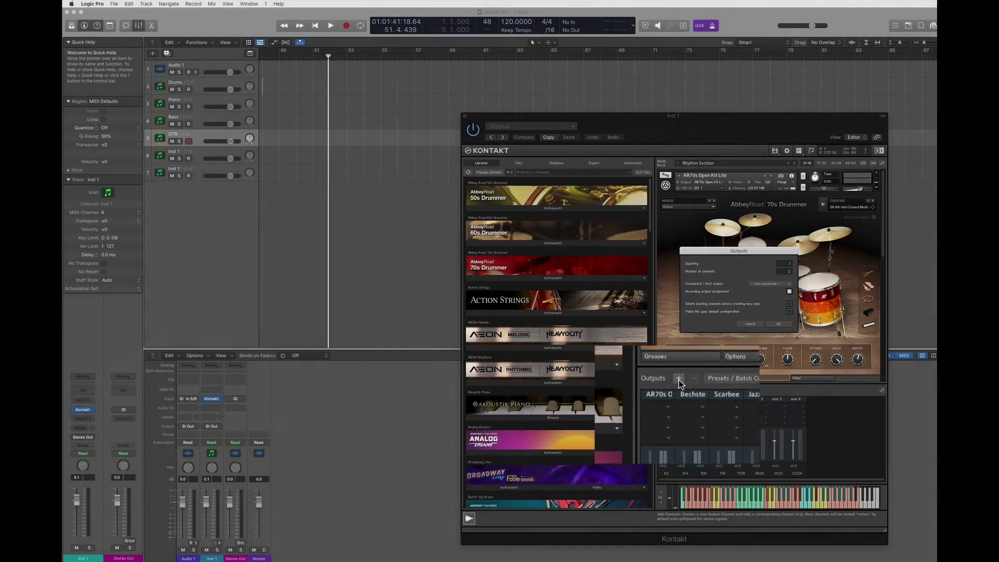
# Add two more two-channel outputs to the Outputs section, keeping the existing channels
pyautogui.click(679, 379)
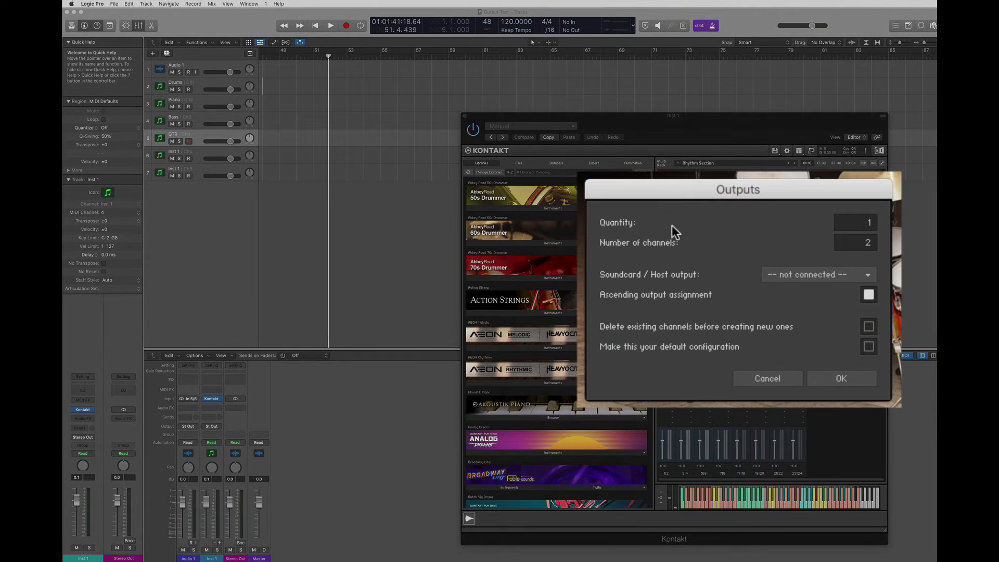
pyautogui.doubleClick(869, 222)
pyautogui.write('2')
pyautogui.click(840, 378)
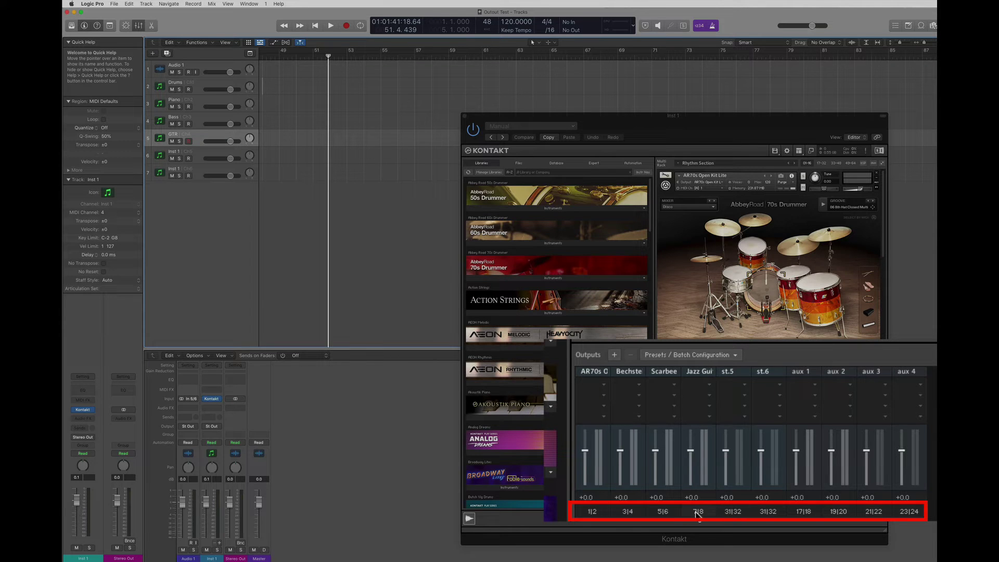
# Assign the st.5 output's two audio channels to the physical outs st.5 [1] and st.5 [2]
pyautogui.click(735, 513)
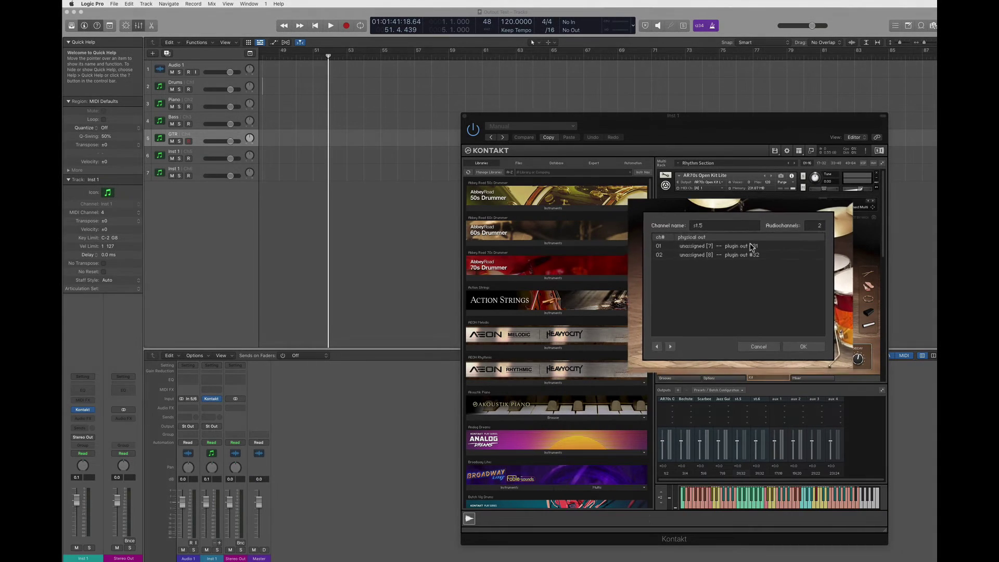
pyautogui.click(747, 259)
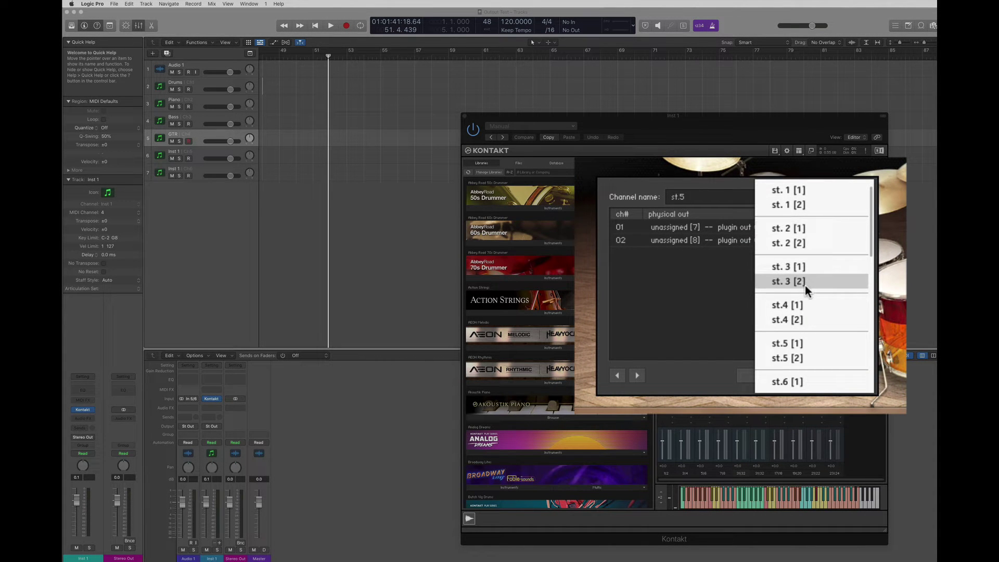
pyautogui.click(808, 343)
pyautogui.click(778, 240)
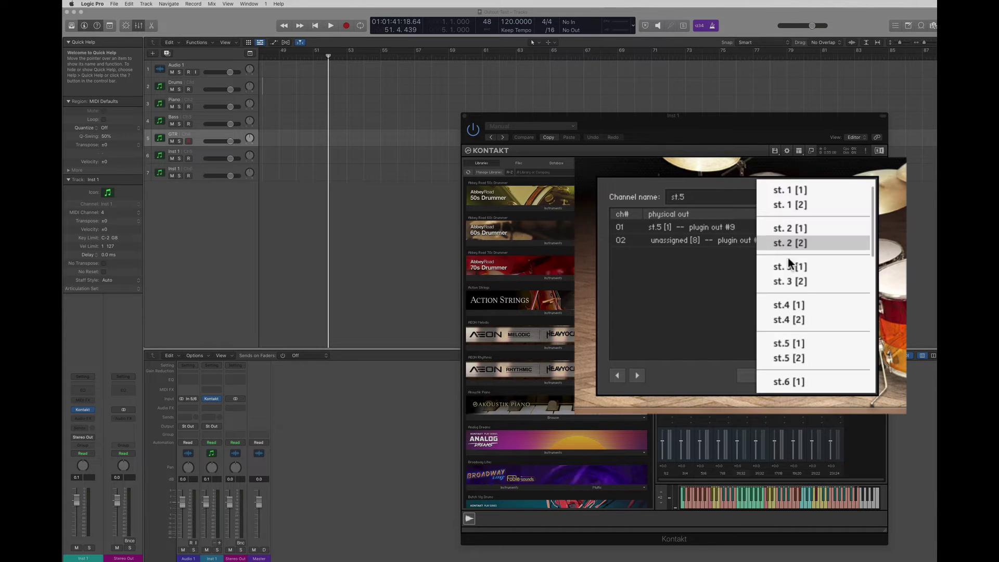
pyautogui.click(803, 357)
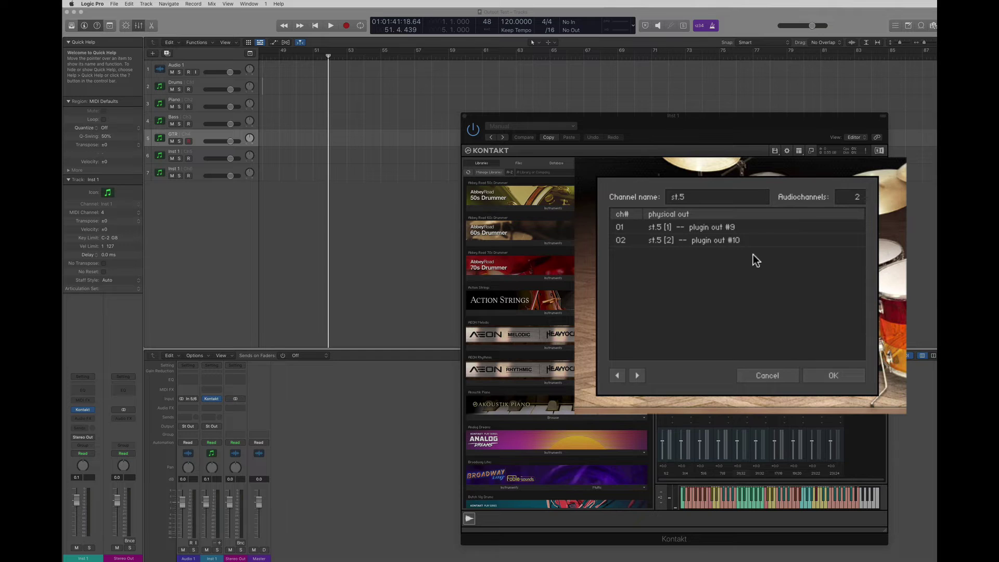
pyautogui.click(822, 375)
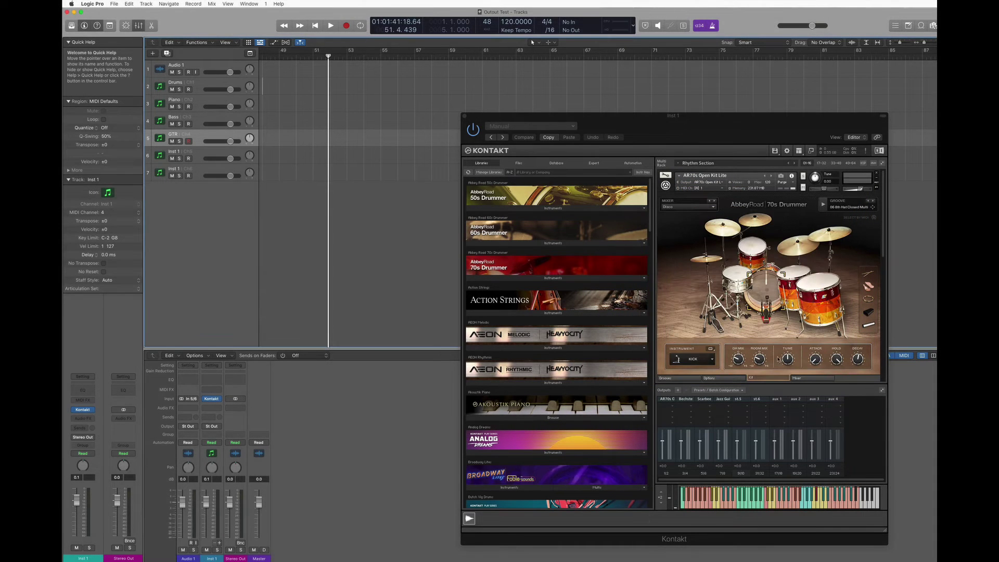
# Assign the st.6 output's two audio channels to the physical outs st.6 [1] and st.6 [2]
pyautogui.click(761, 475)
pyautogui.click(780, 252)
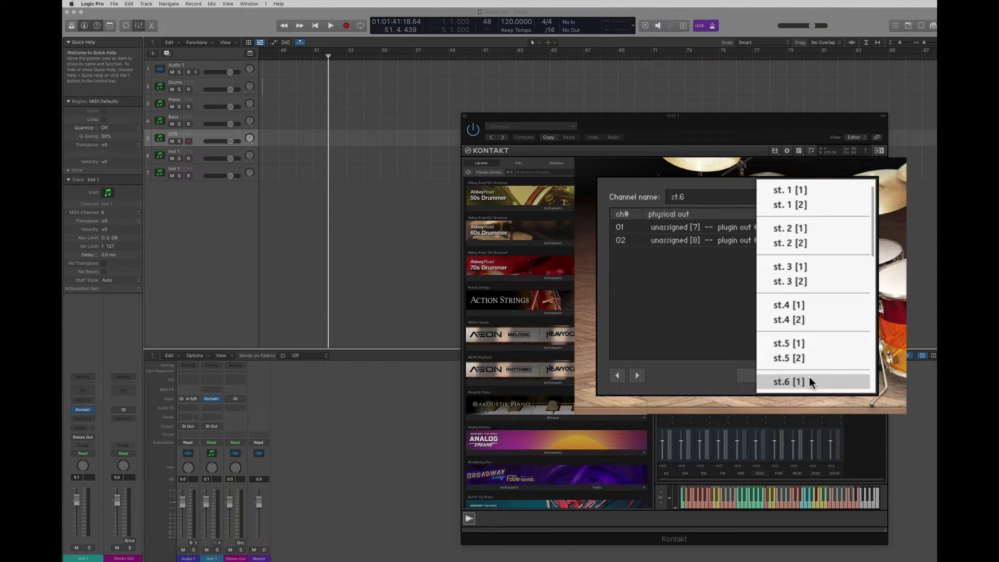
pyautogui.click(809, 382)
pyautogui.click(775, 242)
pyautogui.scroll(-2, 797, 307)
pyautogui.click(802, 355)
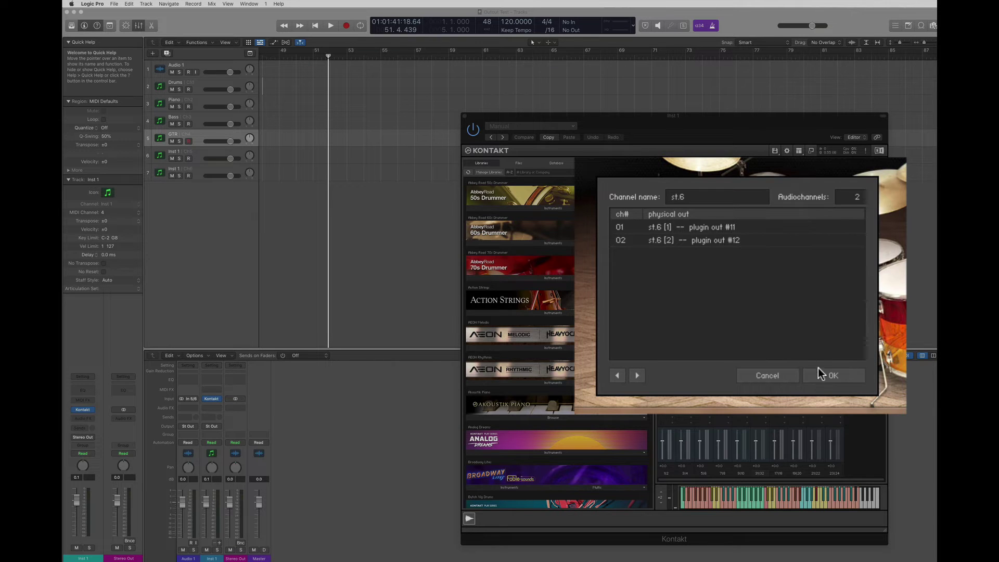
pyautogui.click(832, 376)
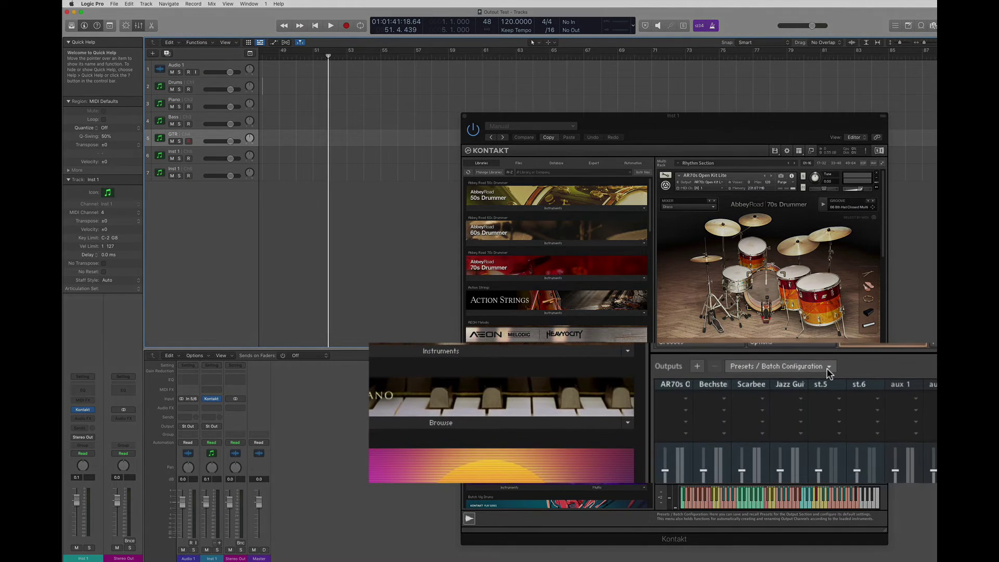
# Review the preset, default, batch and reset options for Kontakt's output section
pyautogui.click(742, 390)
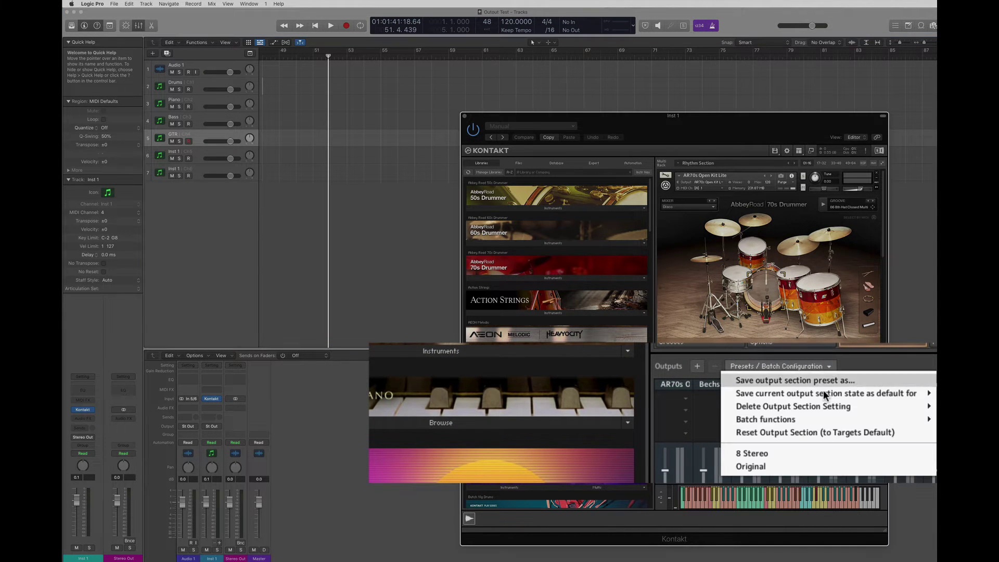
pyautogui.moveTo(799, 418)
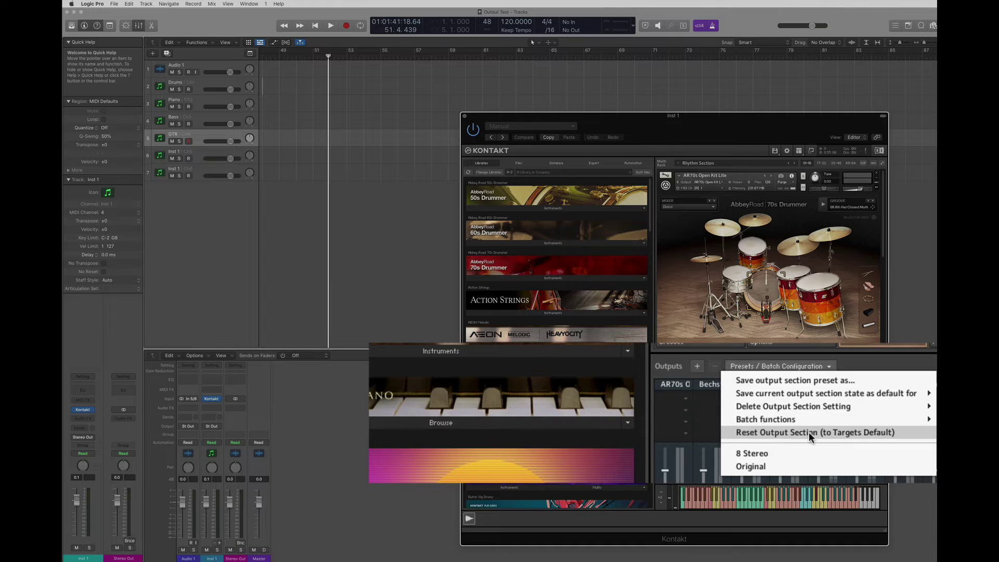
pyautogui.click(757, 472)
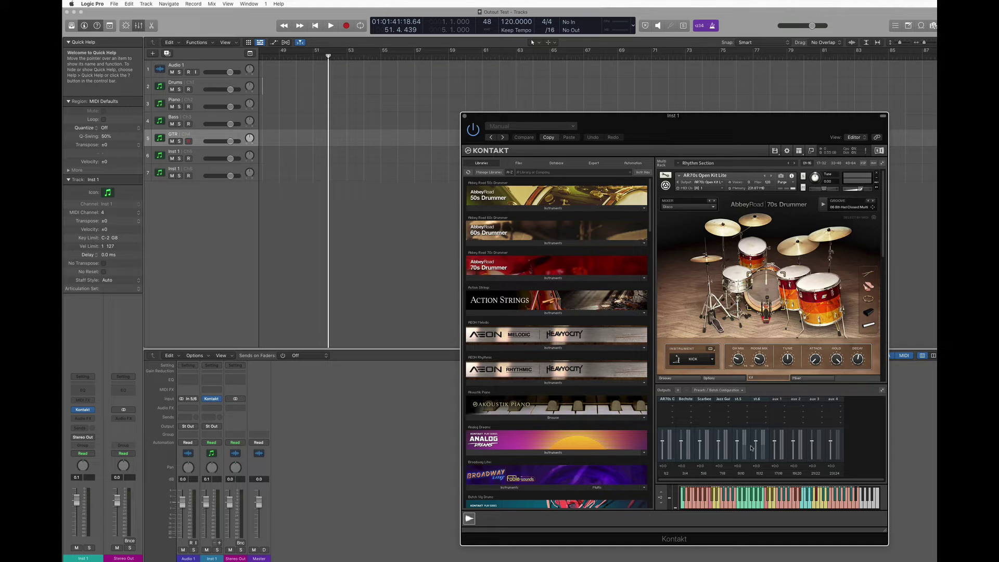
# Examine the dialog for saving the output section as a preset, and leave it without saving
pyautogui.click(718, 389)
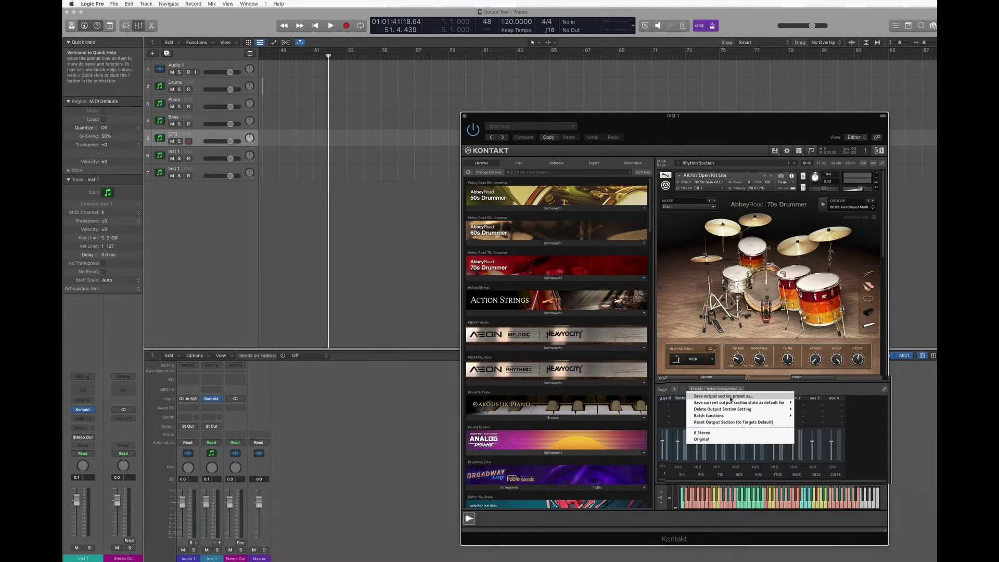
pyautogui.click(729, 397)
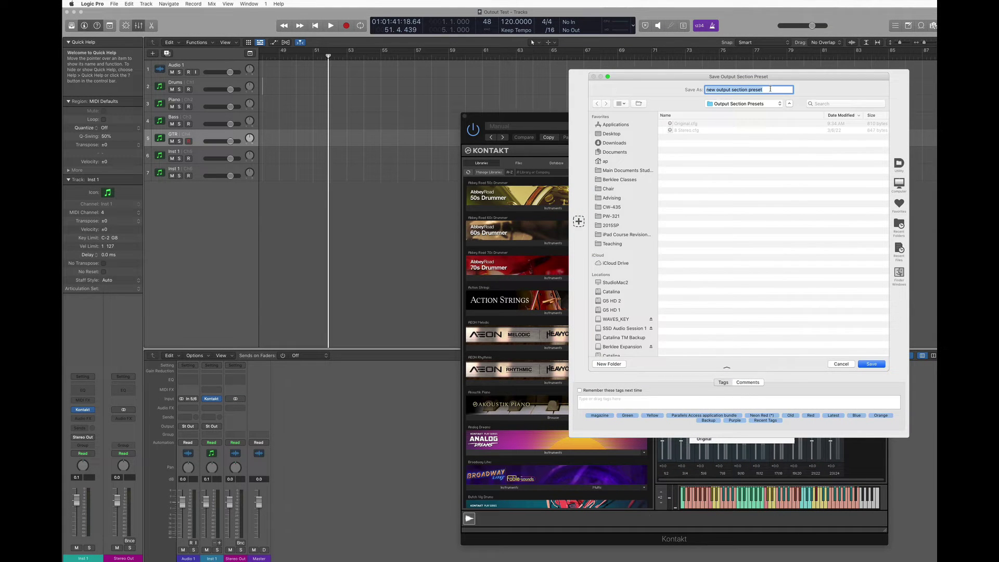
pyautogui.click(841, 364)
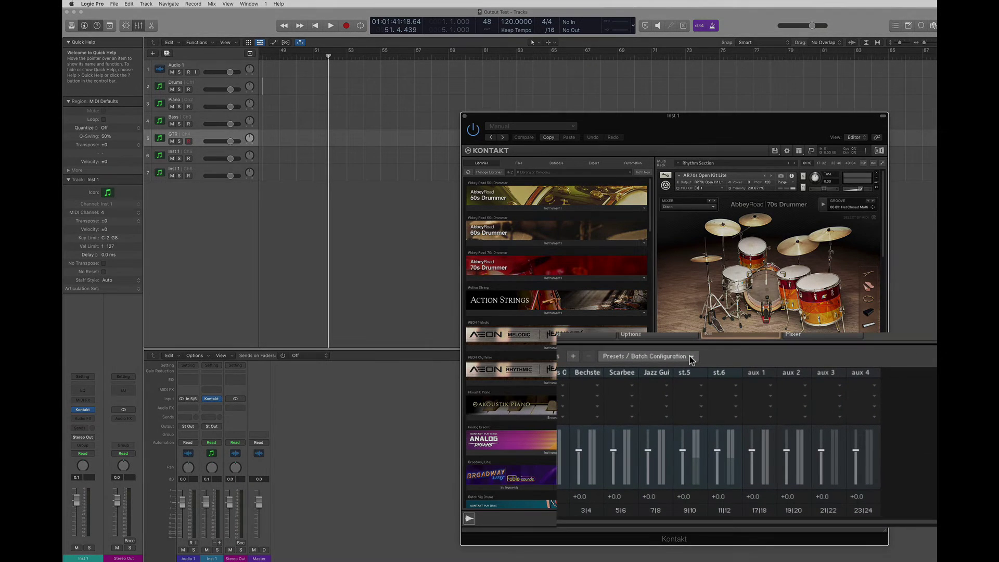
# Save the current output section state as the default for all formats
pyautogui.click(691, 357)
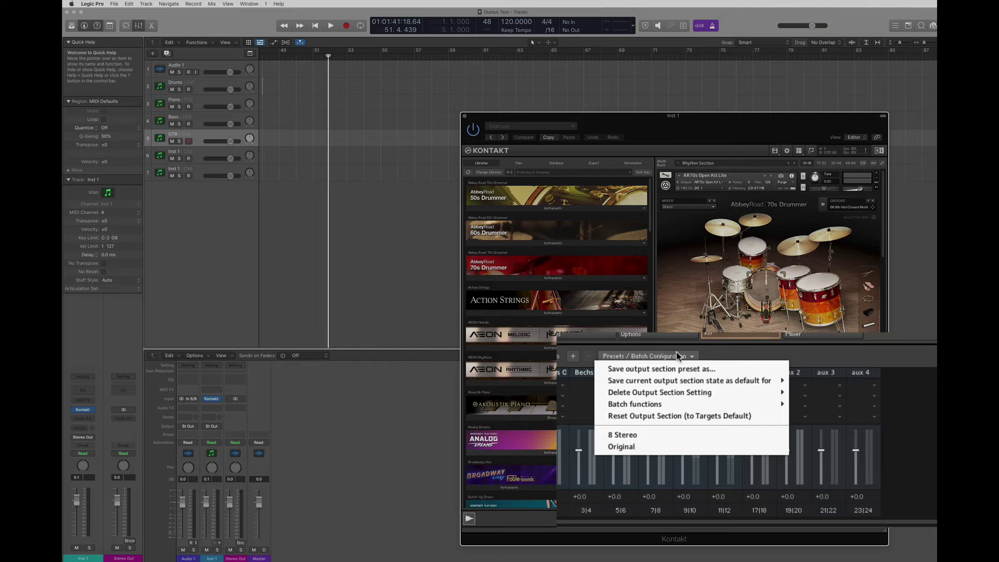
pyautogui.moveTo(614, 380)
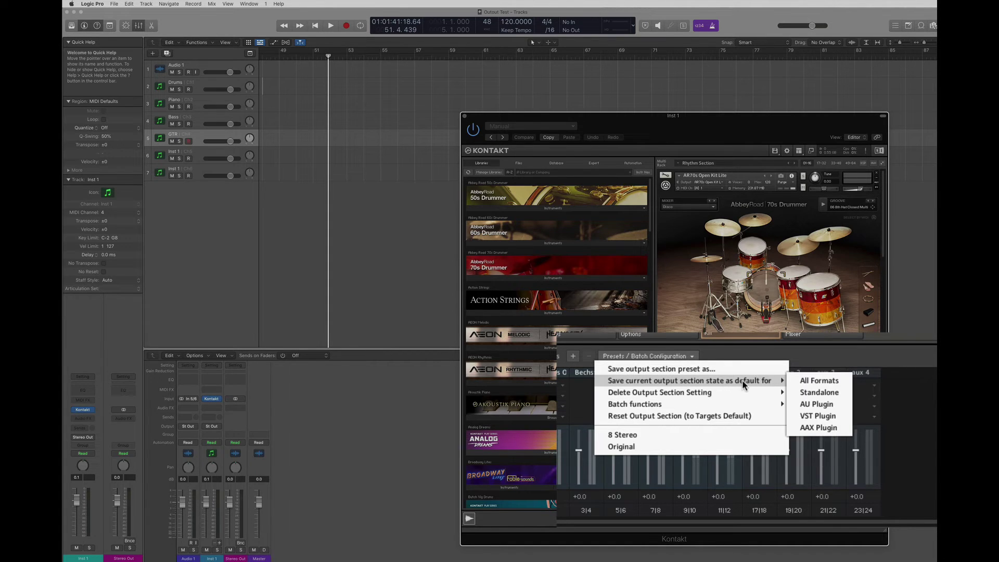
pyautogui.click(814, 384)
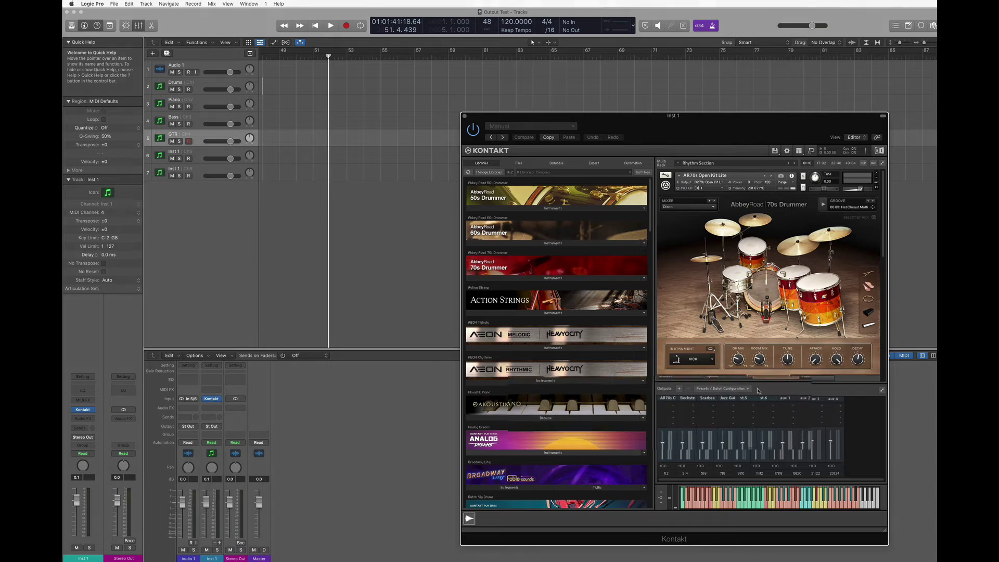
# Review the output section's batch functions and compare each loaded instrument's output and MIDI channel with the output channels
pyautogui.click(829, 369)
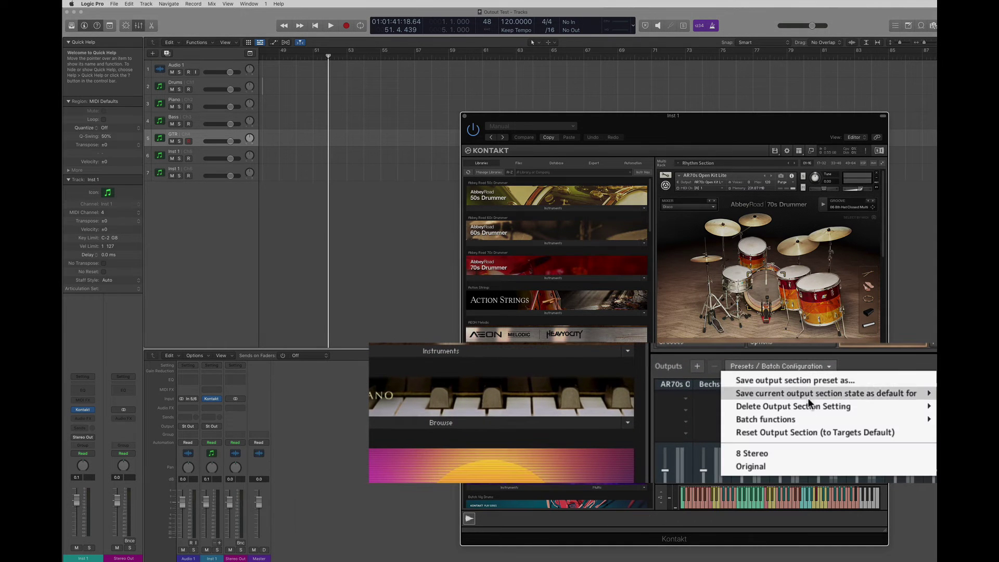
pyautogui.moveTo(799, 419)
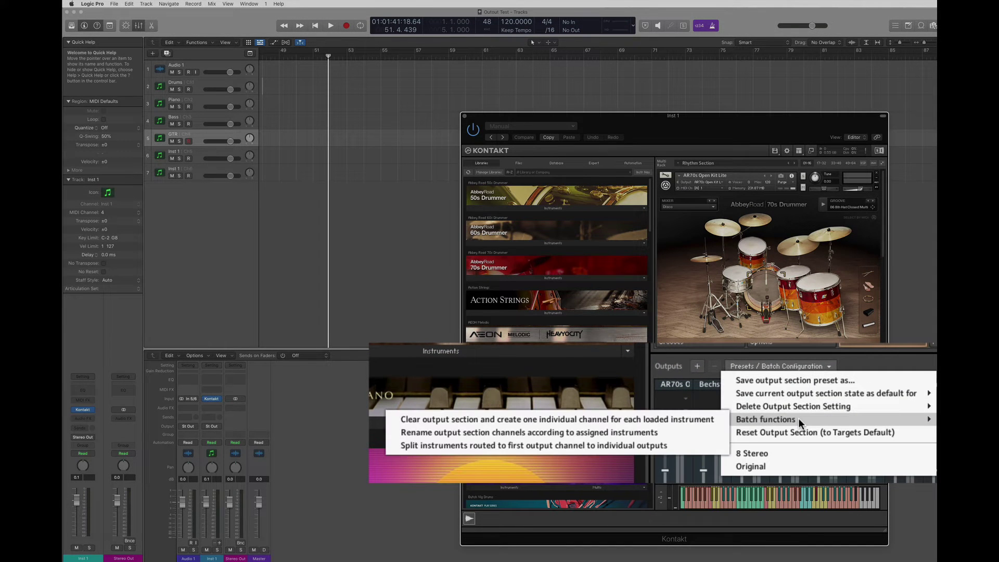
pyautogui.click(709, 416)
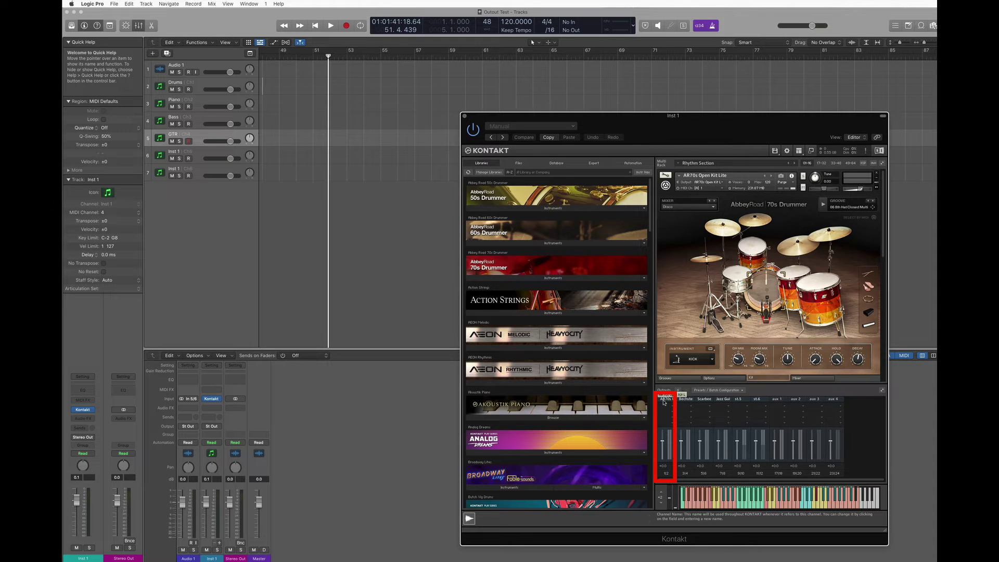
pyautogui.scroll(-3, 738, 278)
pyautogui.scroll(-2, 701, 298)
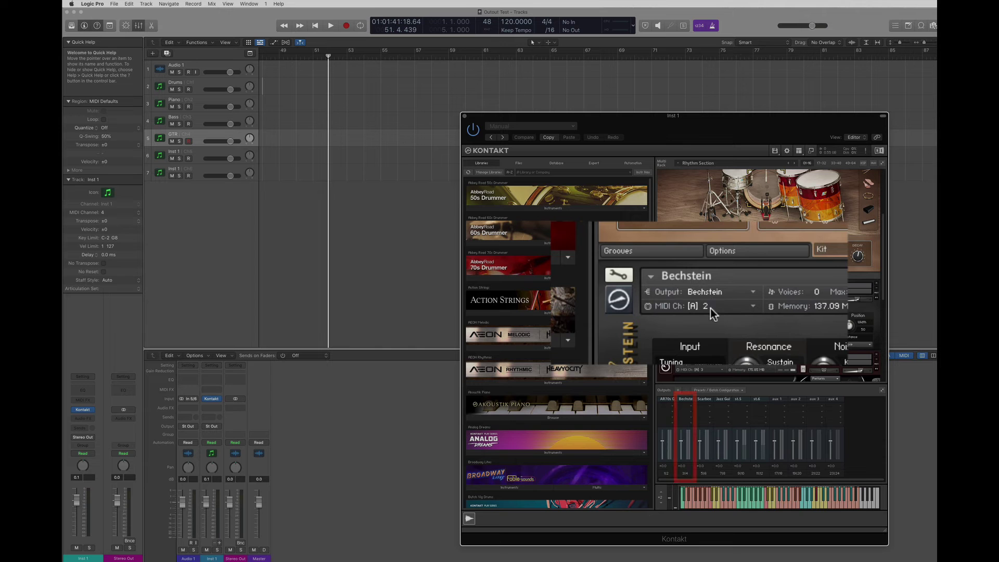
pyautogui.scroll(-3, 755, 317)
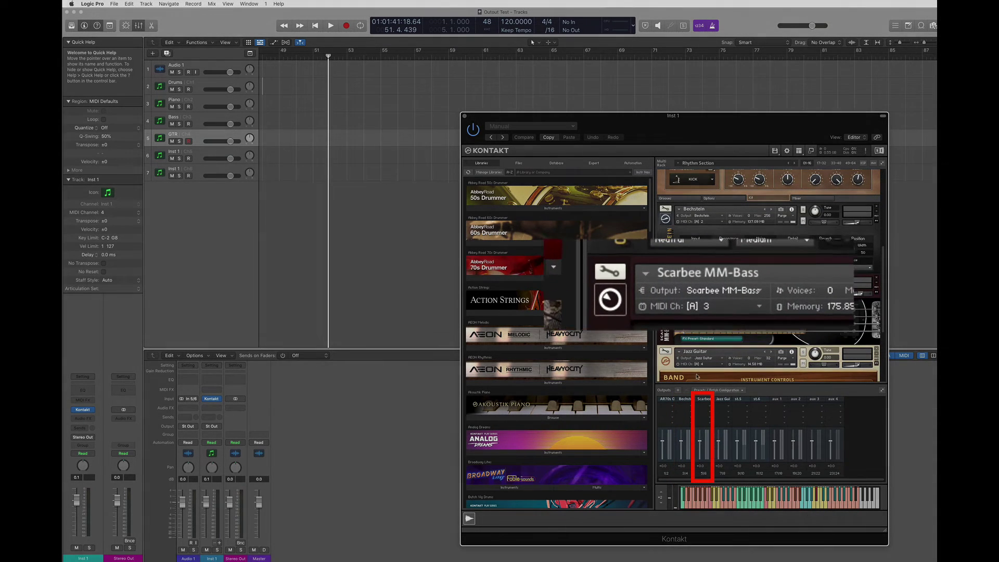
pyautogui.scroll(-5, 743, 323)
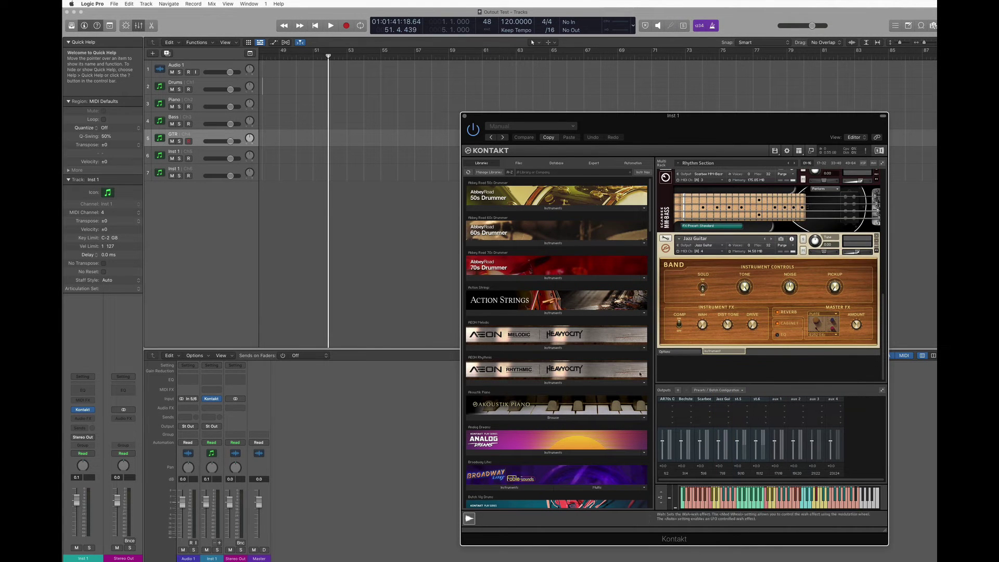
# Load the Analog Dreams 2.0 instrument from the Analog Dreams library into the rack
pyautogui.click(524, 453)
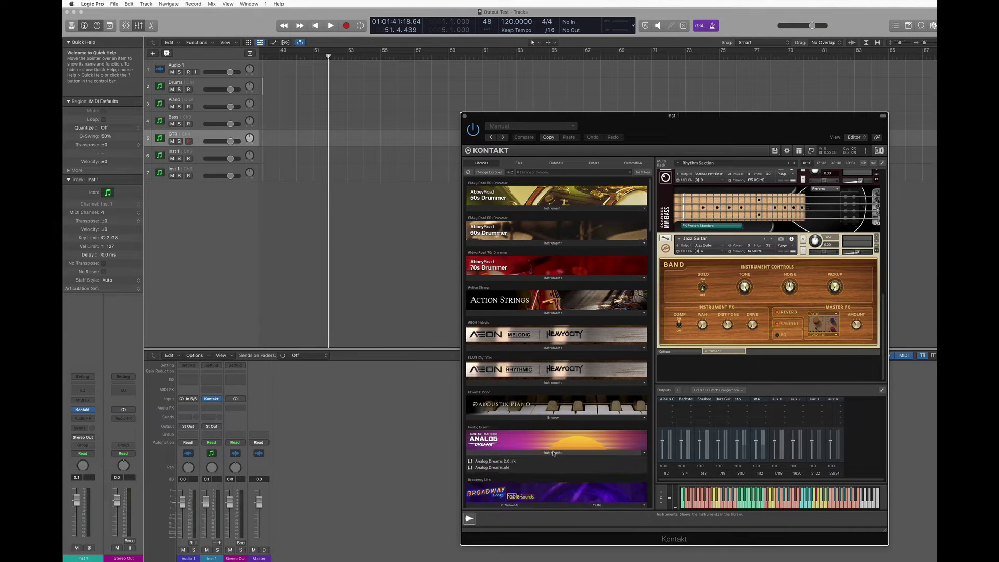
pyautogui.click(511, 461)
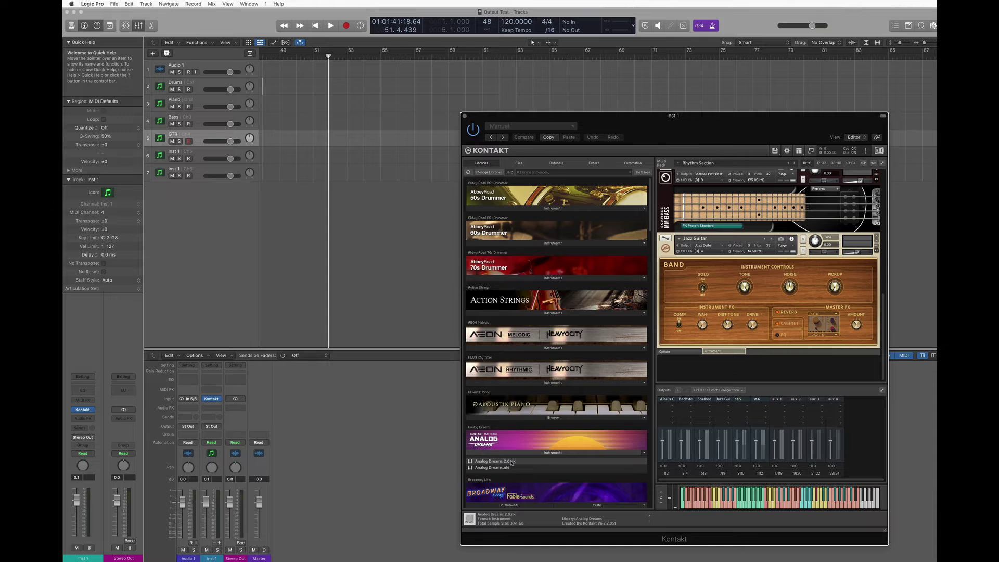
pyautogui.doubleClick(511, 462)
pyautogui.scroll(-1, 767, 353)
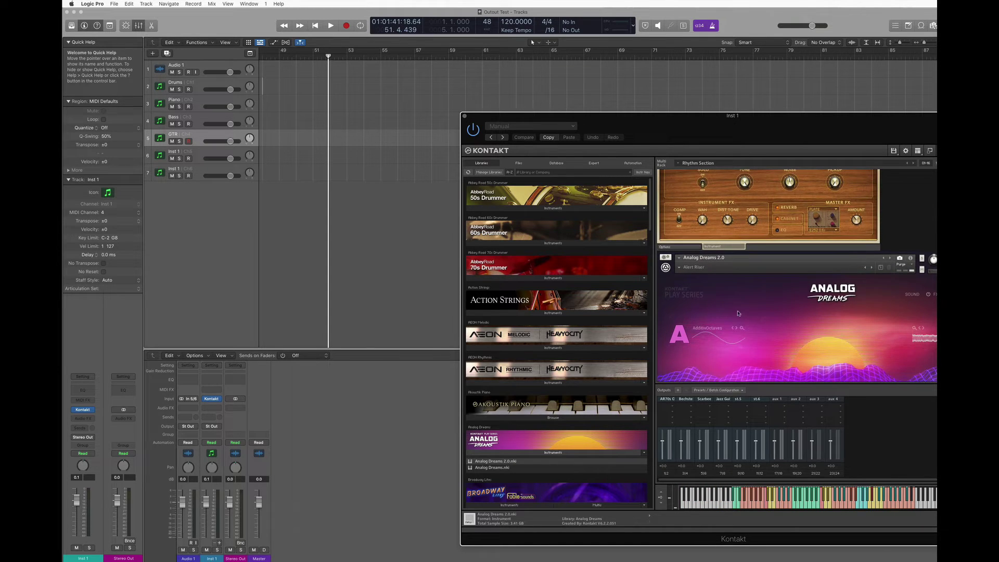
# Show the Analog Dreams 2.0 instrument's routing info and route its output to st.5
pyautogui.click(911, 259)
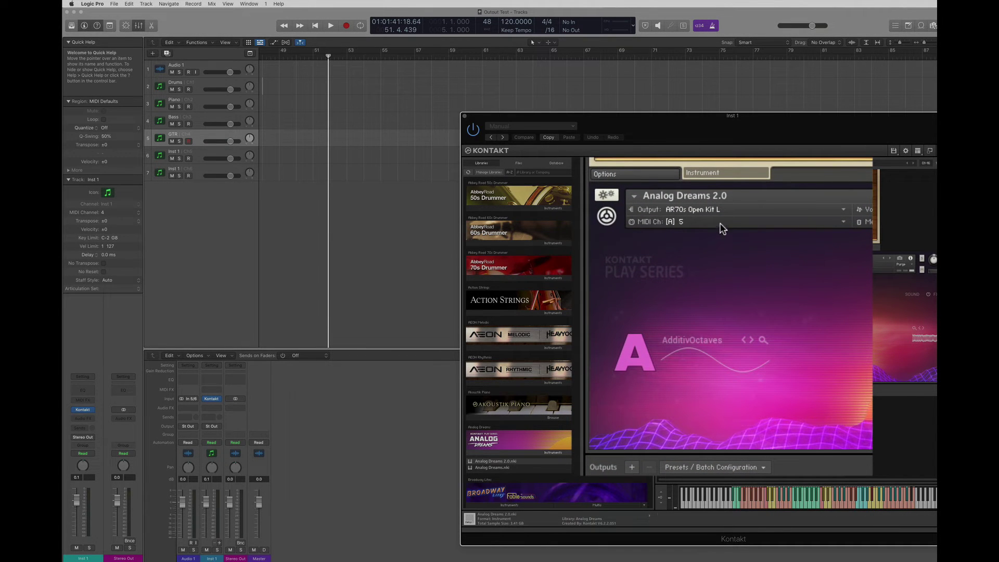
pyautogui.click(808, 210)
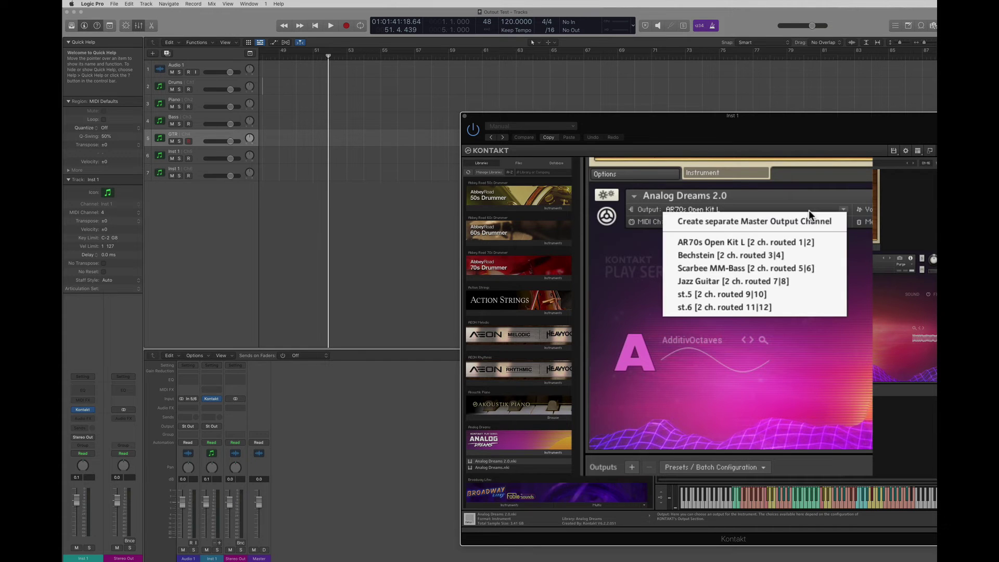
pyautogui.click(694, 292)
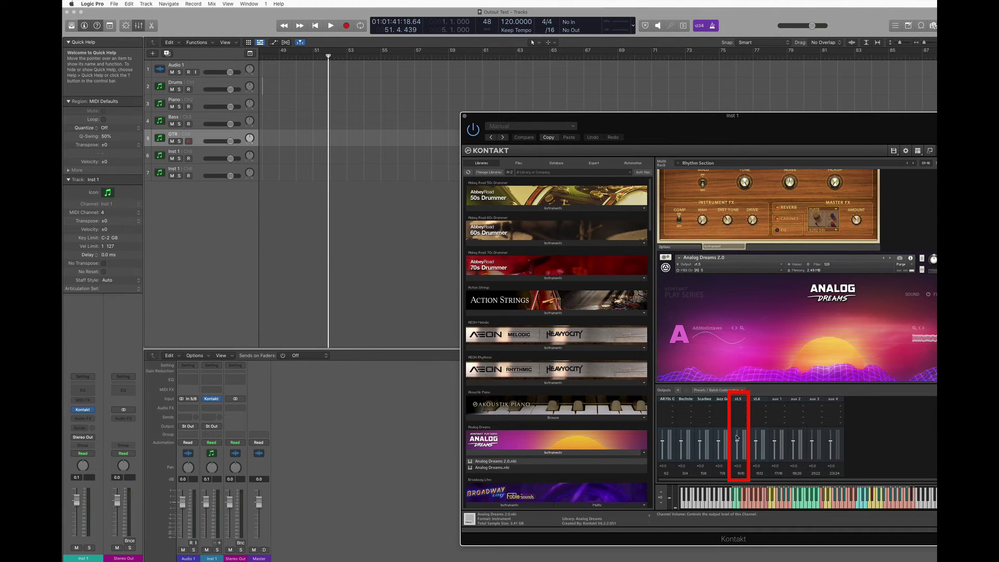
pyautogui.click(697, 265)
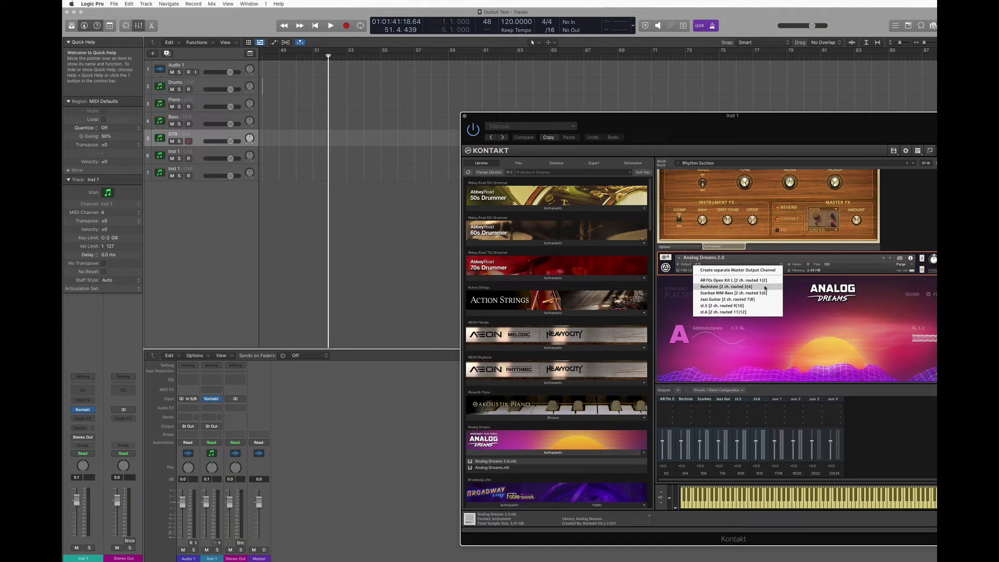
pyautogui.click(805, 318)
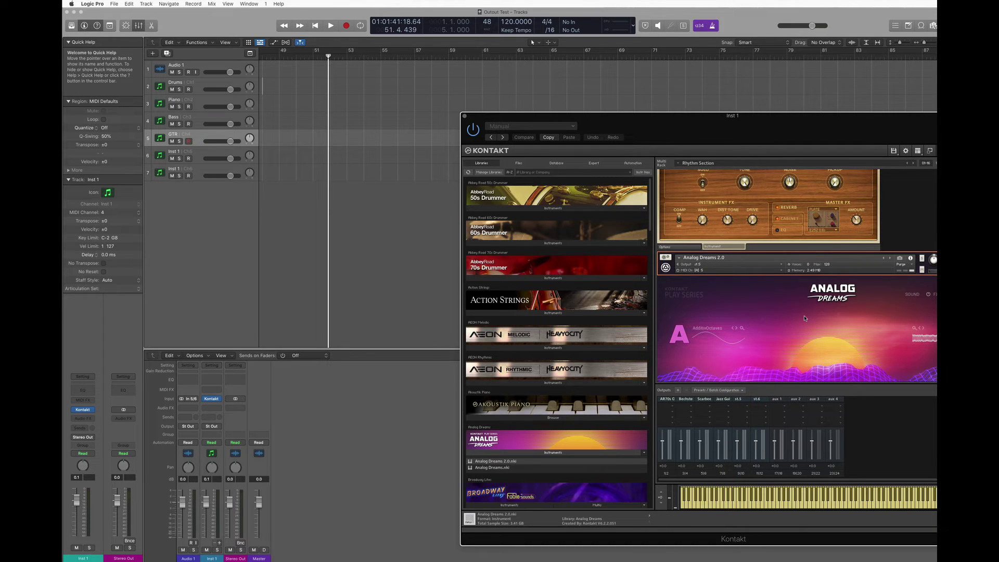
# Add four aux channels beside the Kontakt instrument channel in the mixer, receiving outputs 3-4, 5-6, 7-8 and 9-10
pyautogui.scroll(10, 804, 318)
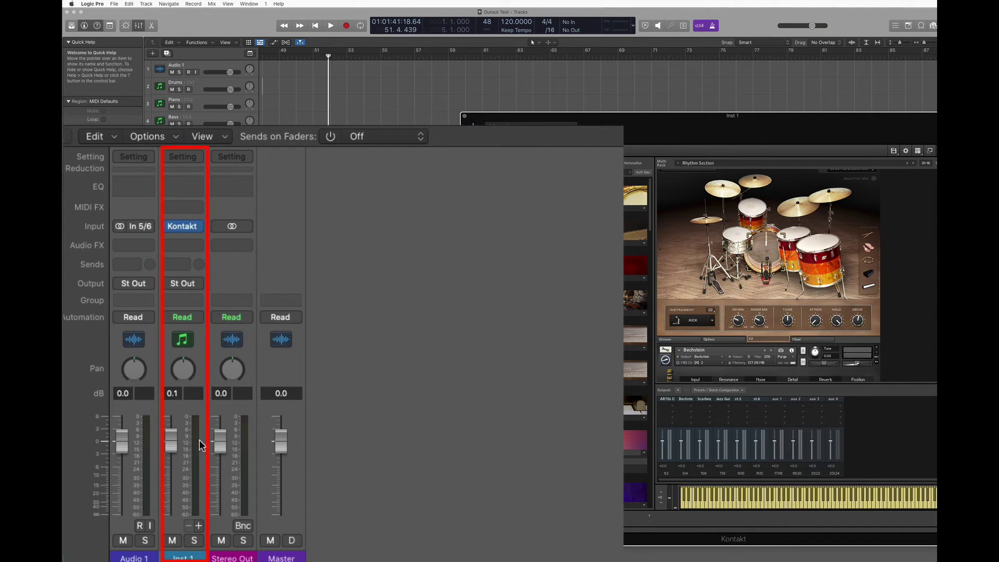
pyautogui.moveTo(190, 237)
pyautogui.click(199, 525)
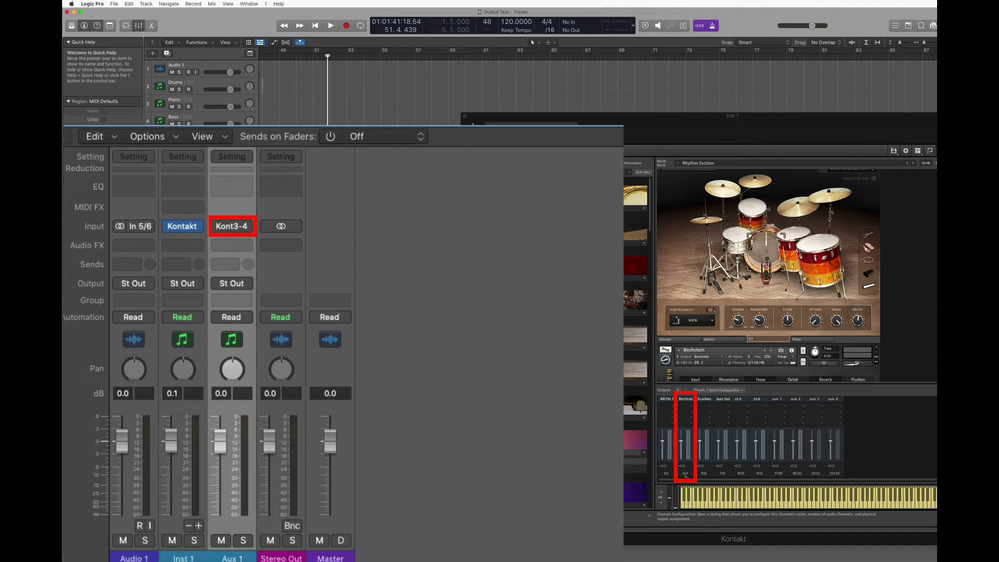
pyautogui.click(198, 527)
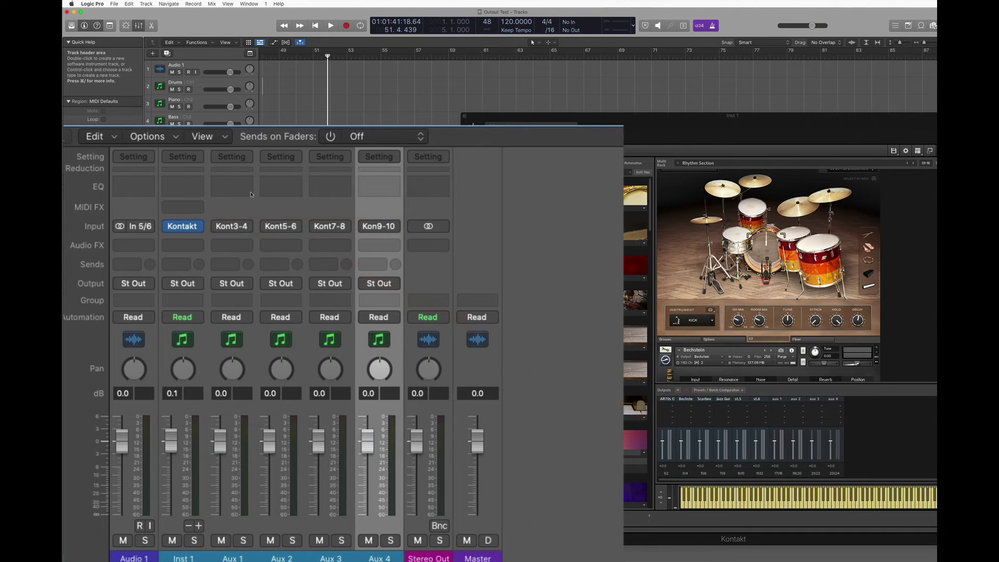
# Audition the Drums, Piano and Bass tracks in turn to check which mixer channel each one feeds
pyautogui.click(208, 83)
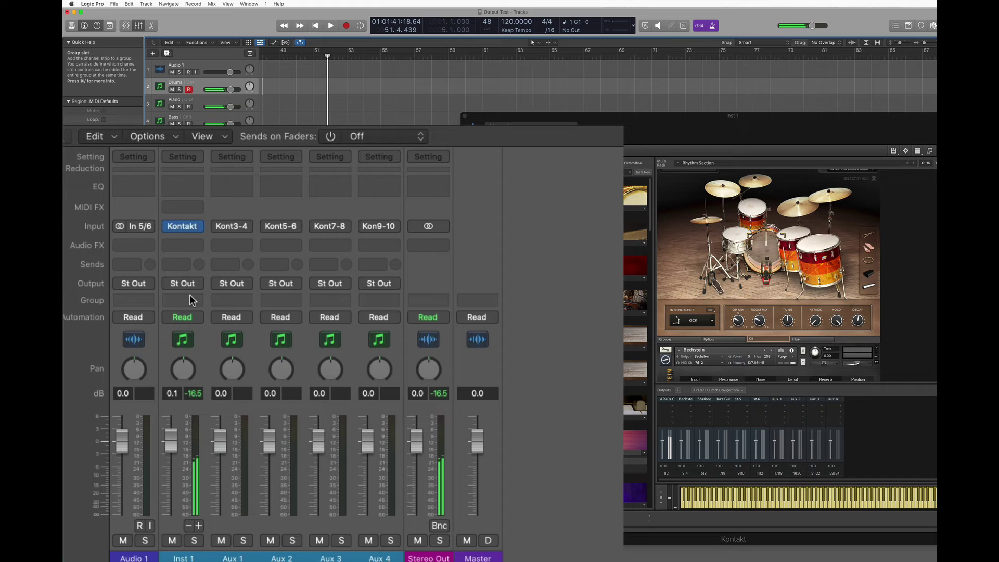
pyautogui.click(213, 104)
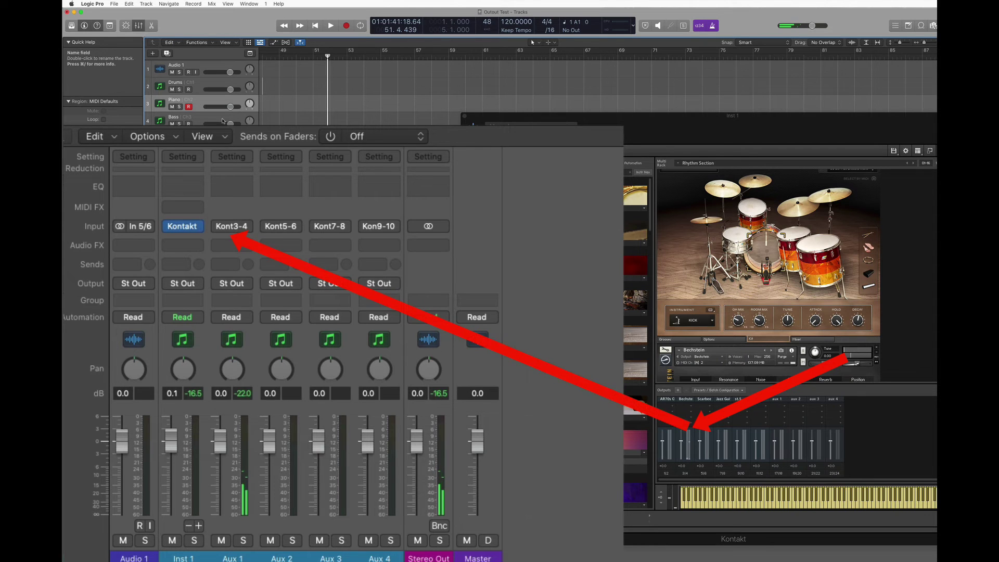
pyautogui.press('Down')
pyautogui.scroll(-10, 798, 315)
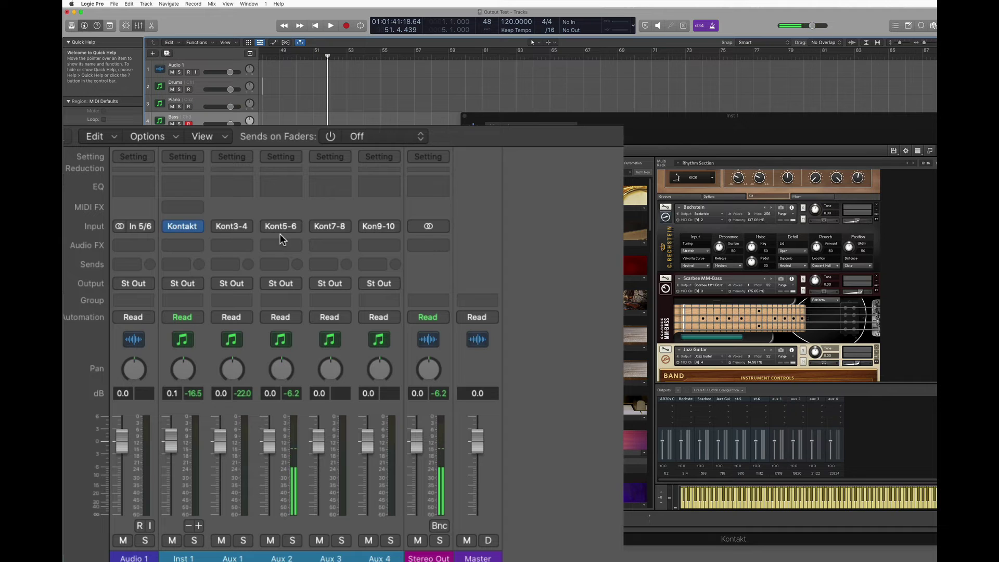
# Rename the Aux 1, Aux 2 and Aux 3 channel strips as Piano Out, Bass Out and GTR Out
pyautogui.doubleClick(233, 558)
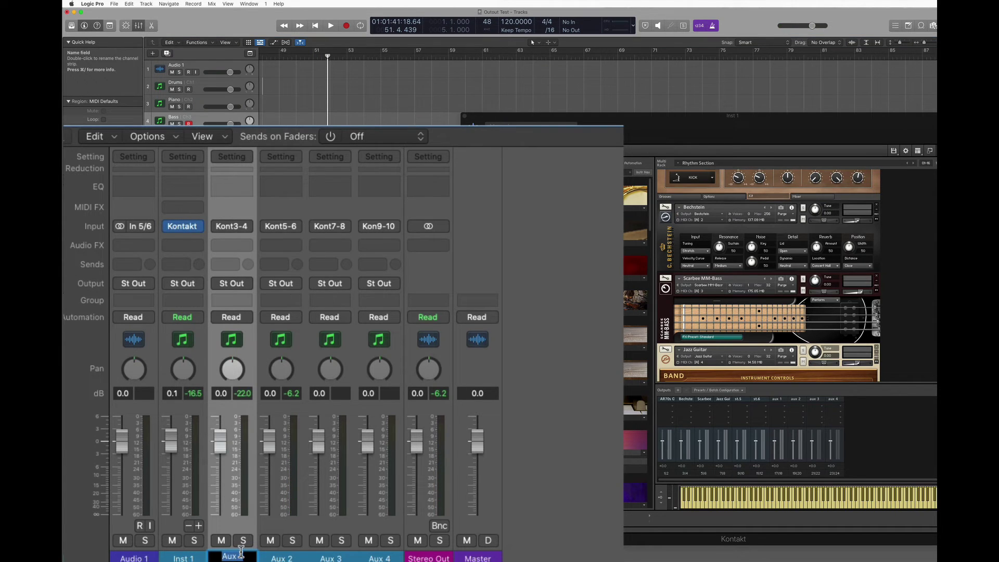
pyautogui.write('Piano Out')
pyautogui.press('Return')
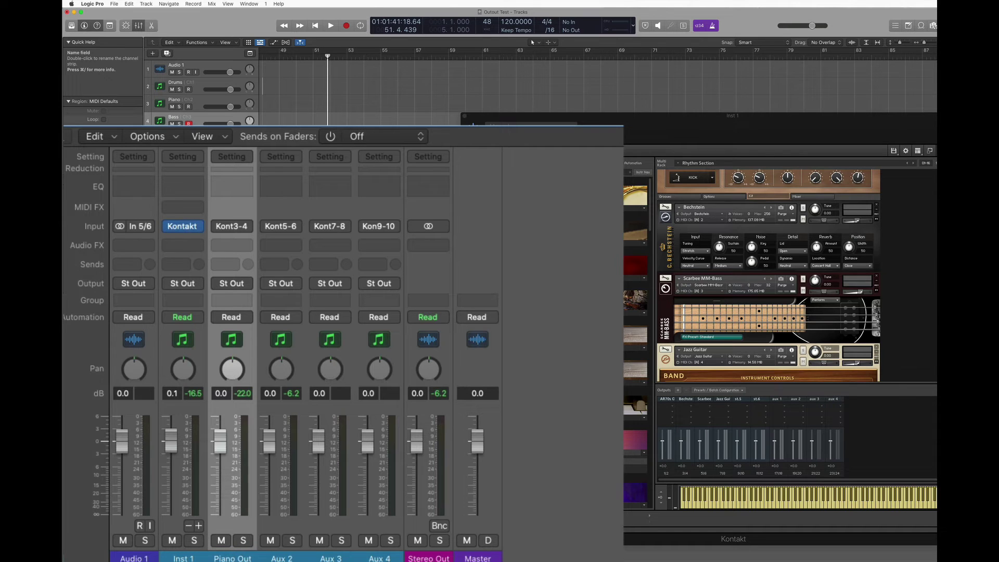
pyautogui.doubleClick(290, 558)
pyautogui.write('Bass Out')
pyautogui.press('Return')
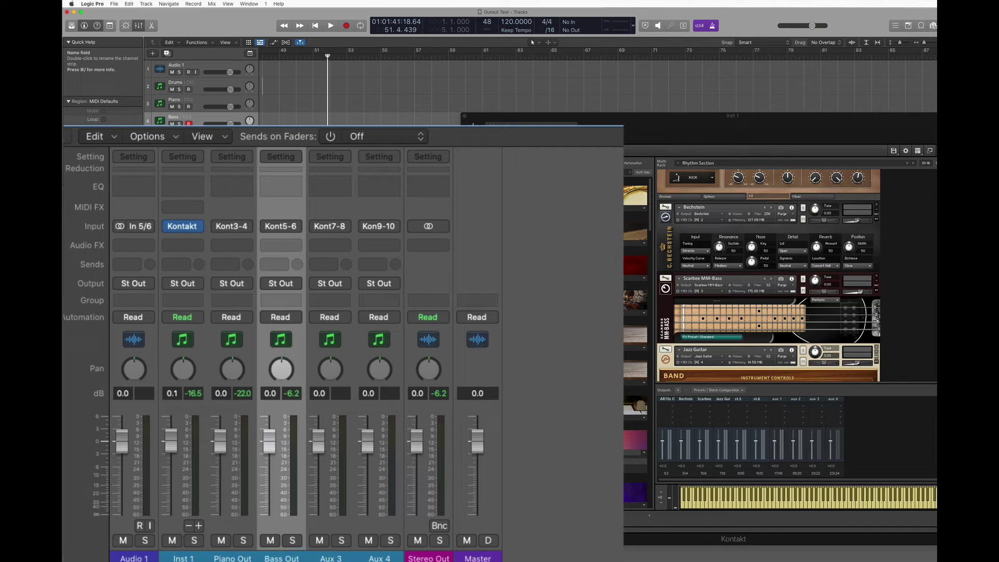
pyautogui.doubleClick(338, 559)
pyautogui.write('GTR Out')
pyautogui.press('Return')
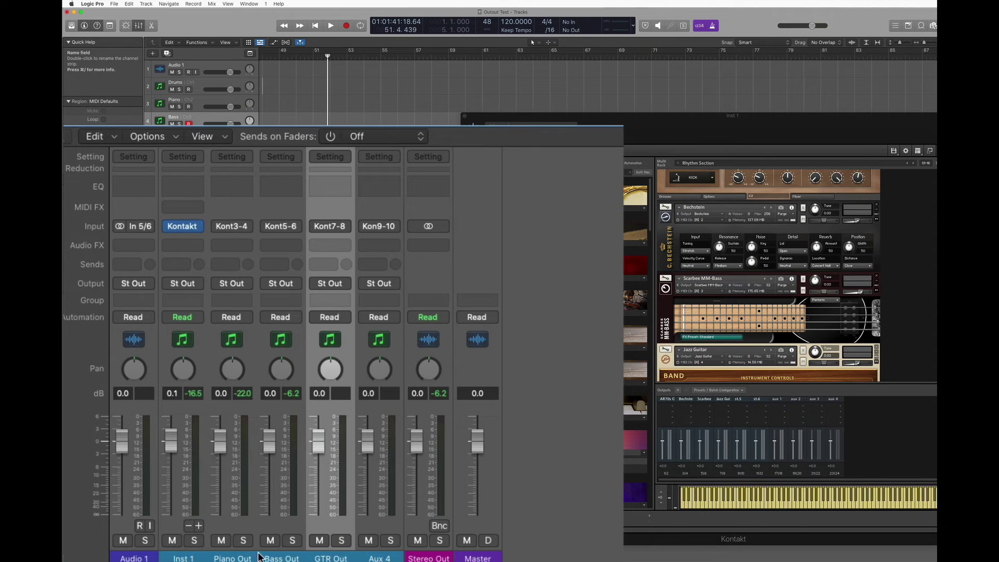
# Rename the Inst 1 channel strip hosting Kontakt as Drums Out
pyautogui.doubleClick(182, 558)
pyautogui.write('Drums Out')
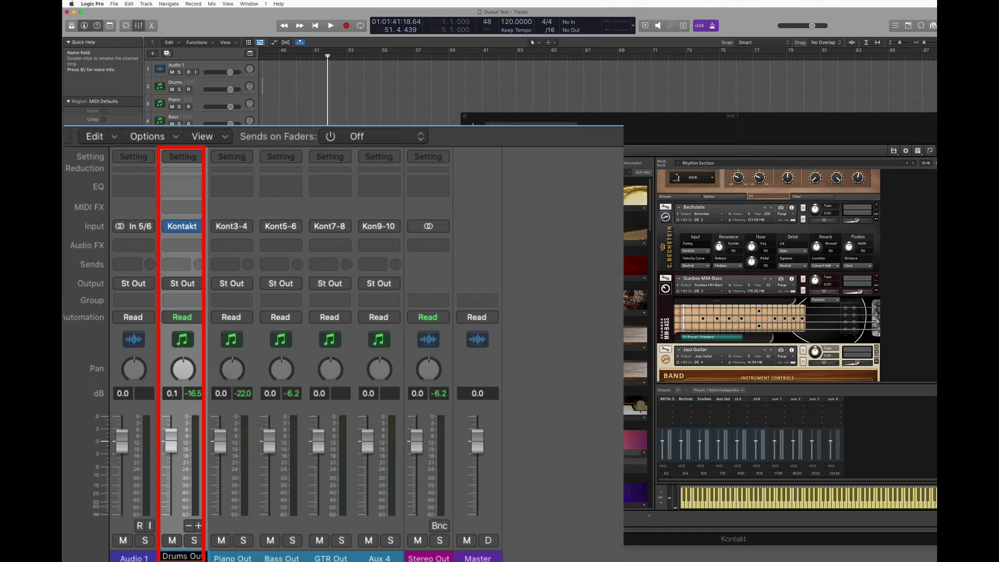
pyautogui.press('Return')
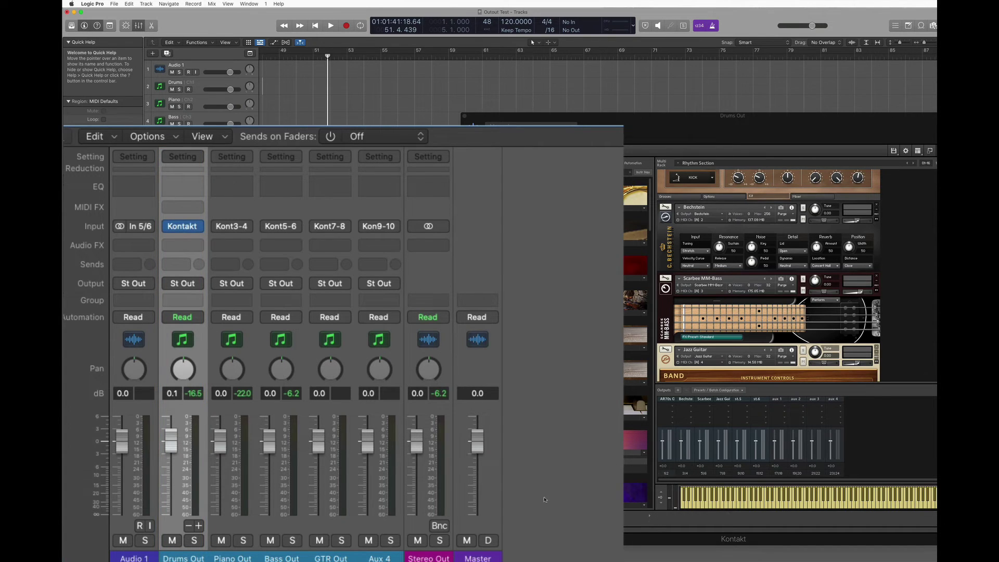
# Lower the Piano Out fader to about -8.0 dB, GTR Out to -8.2 dB and Aux 4 to -6.6 dB, and bring the Kontakt window fully on screen
pyautogui.moveTo(218, 441); pyautogui.dragTo(220, 471)
pyautogui.moveTo(318, 441); pyautogui.dragTo(318, 471)
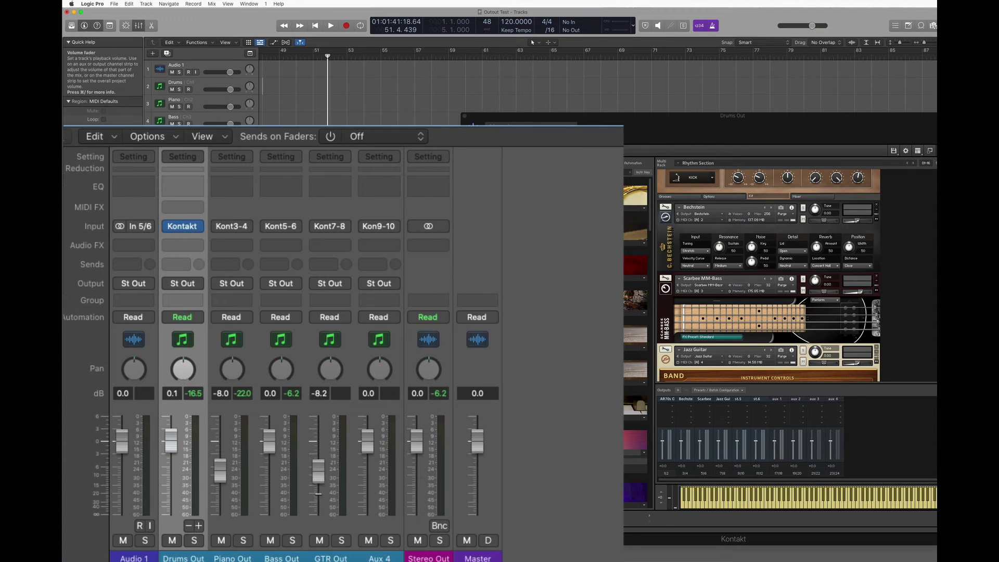
pyautogui.moveTo(367, 441); pyautogui.dragTo(367, 468)
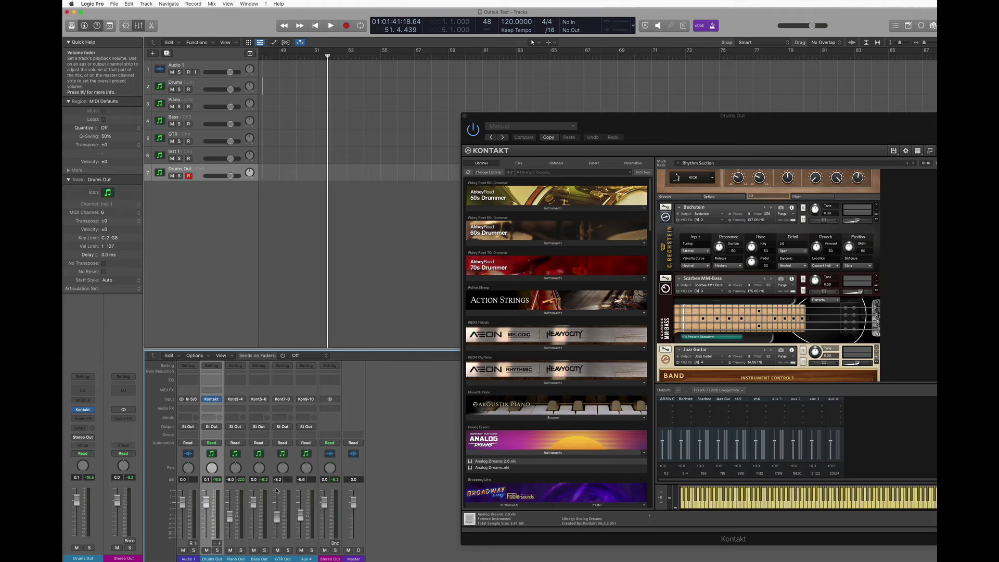
pyautogui.moveTo(966, 118); pyautogui.dragTo(888, 117)
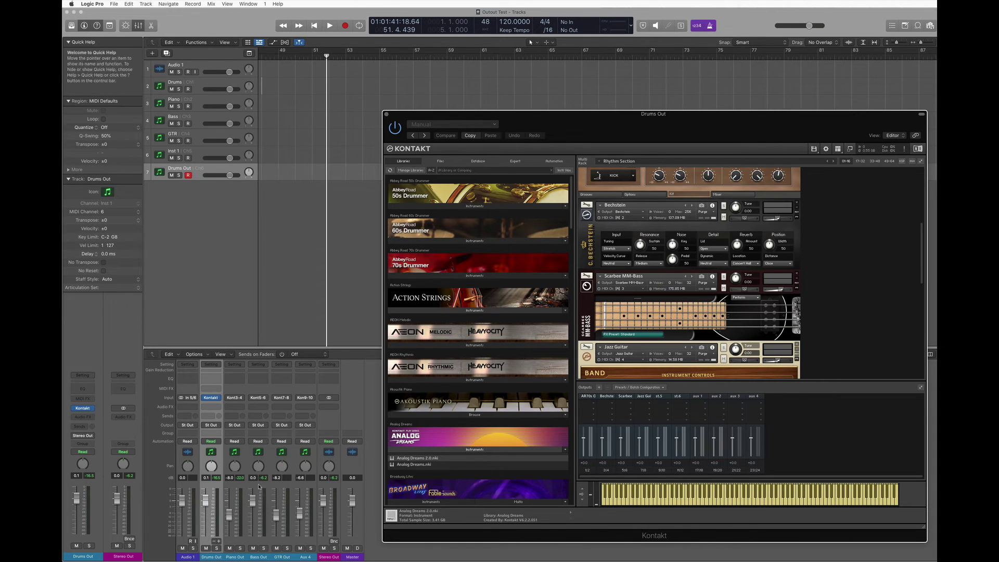
pyautogui.click(267, 444)
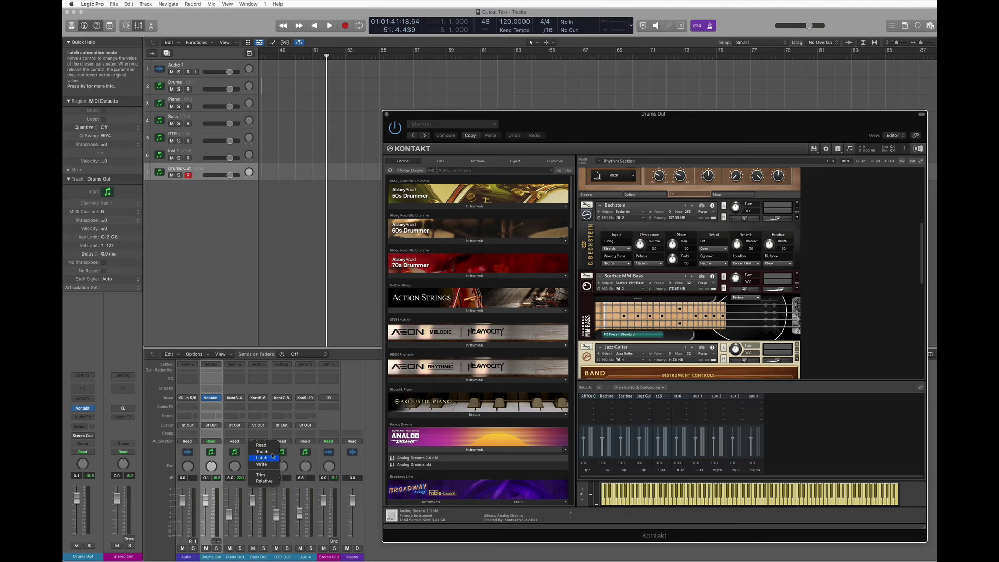
pyautogui.click(359, 358)
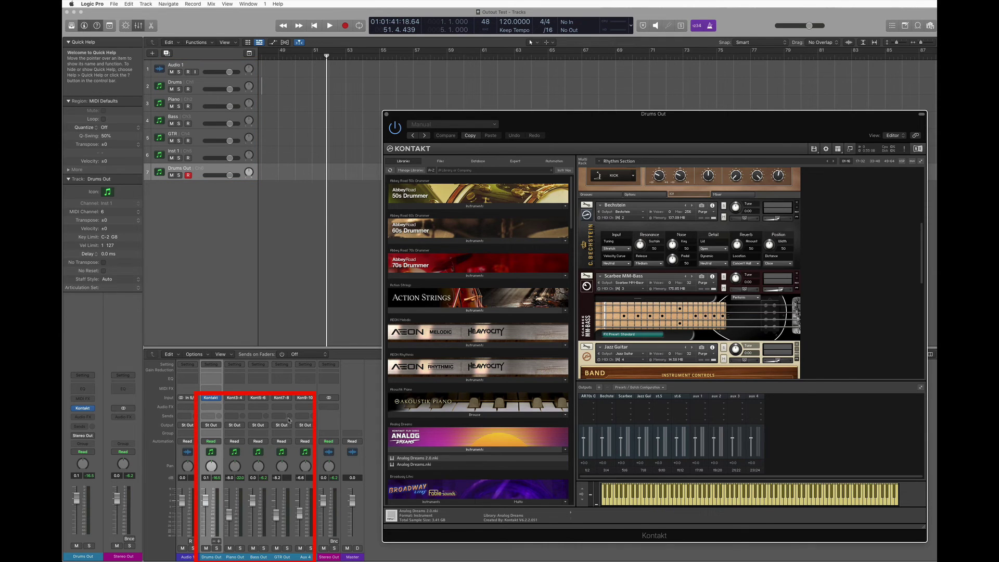
# Create arrange tracks for the Piano Out, Bass Out, GTR Out and Aux 4 channel strips in one go
pyautogui.click(232, 494)
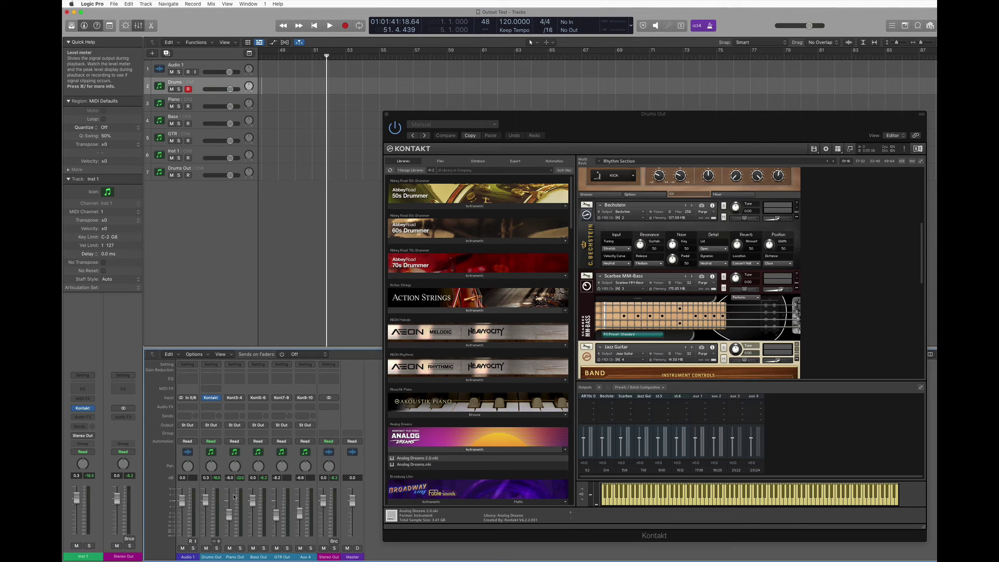
pyautogui.click(232, 494)
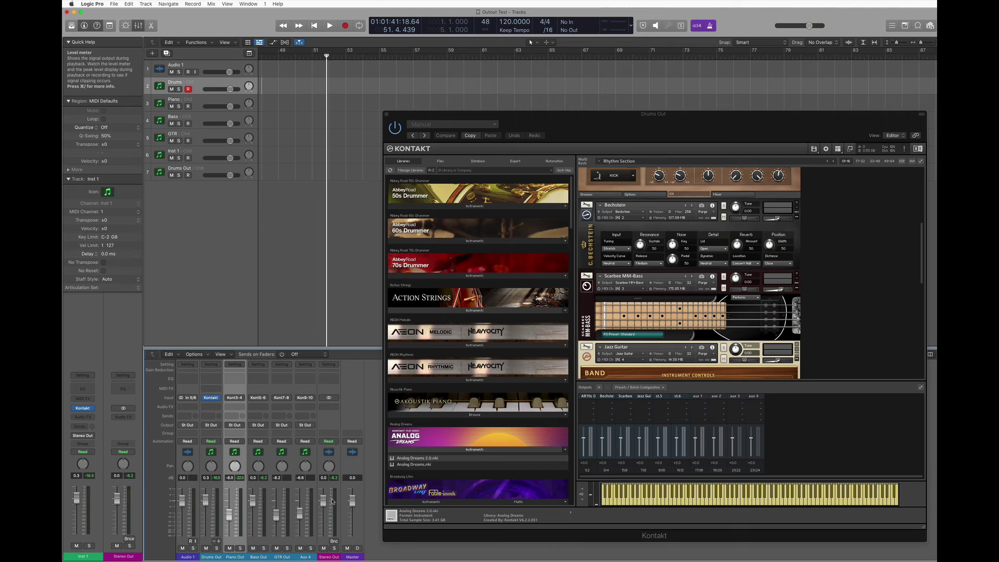
pyautogui.keyDown('shift'); pyautogui.click(310, 494); pyautogui.keyUp('shift')
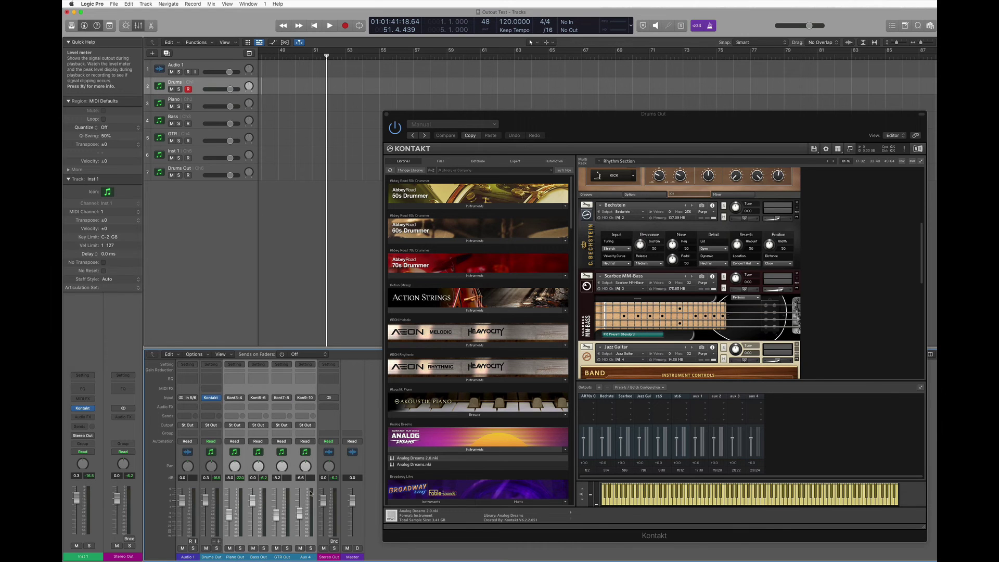
pyautogui.click(194, 353)
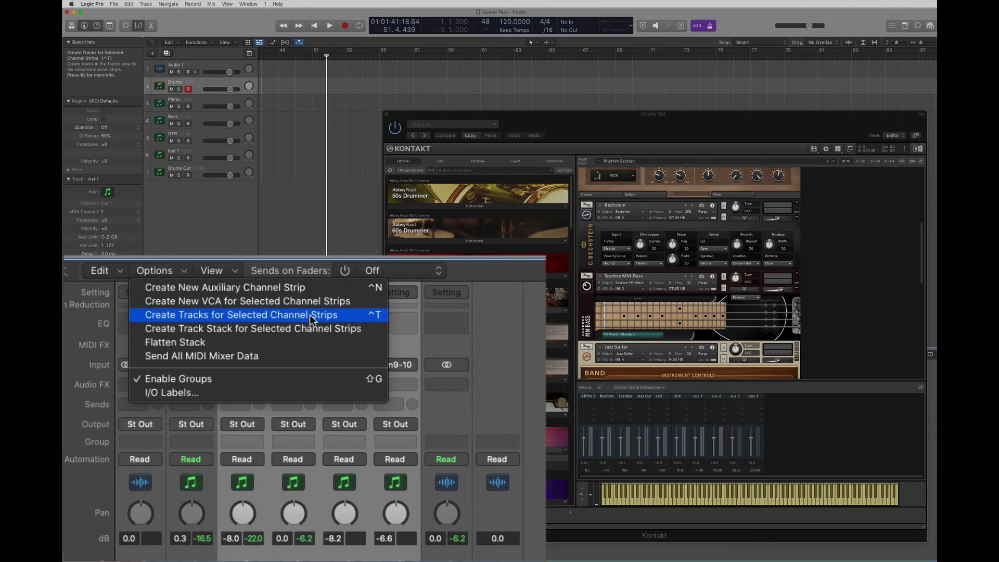
pyautogui.click(351, 314)
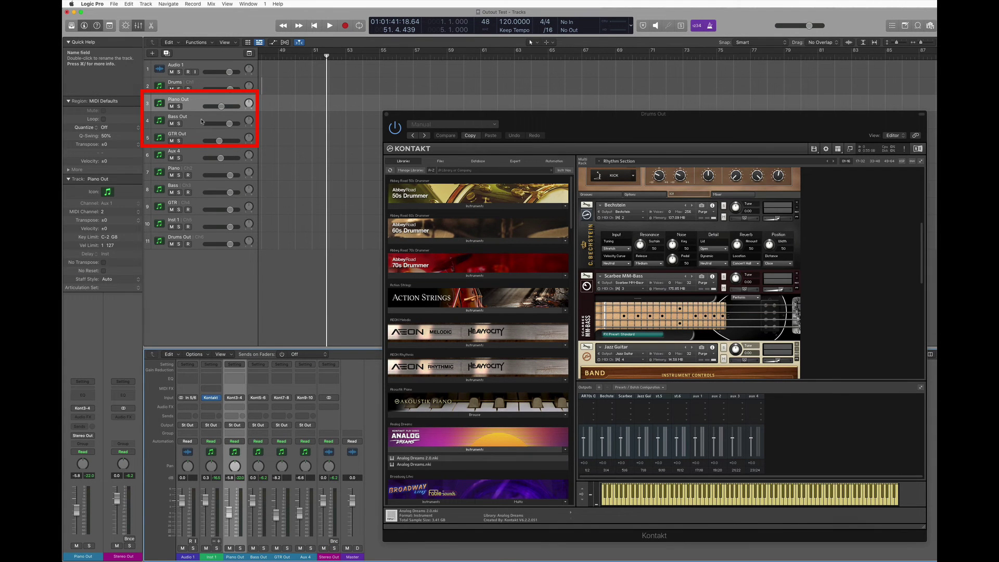
# Move the Piano Out, Bass Out and GTR Out tracks below Drums Out, and raise the Piano Out fader to about -0.8 dB
pyautogui.click(197, 137)
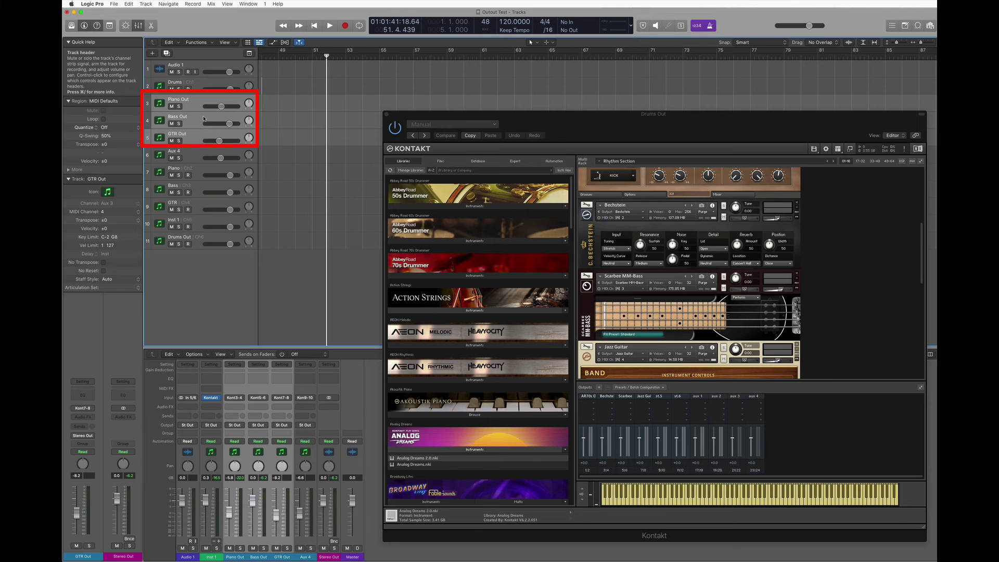
pyautogui.moveTo(193, 103); pyautogui.dragTo(189, 255)
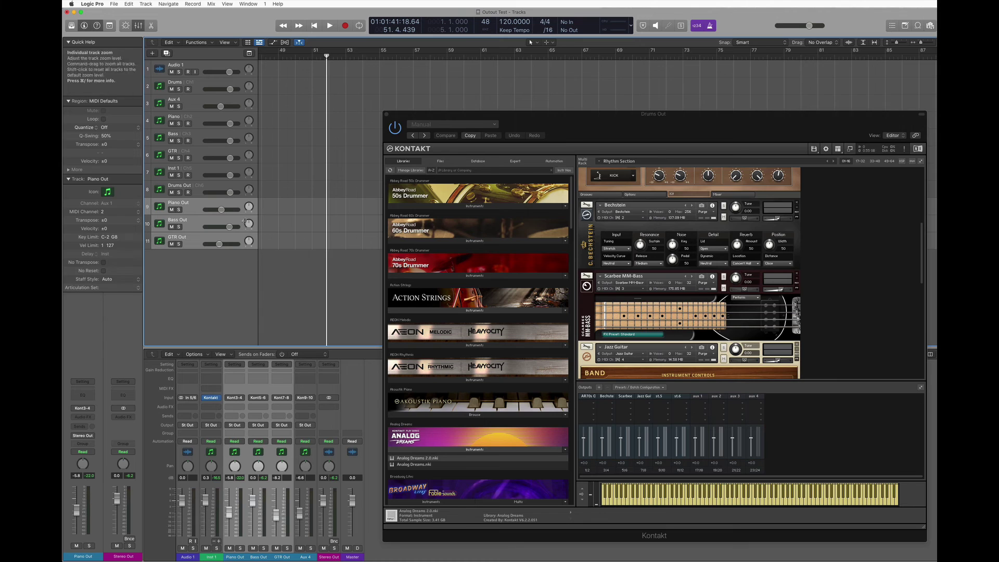
pyautogui.click(275, 509)
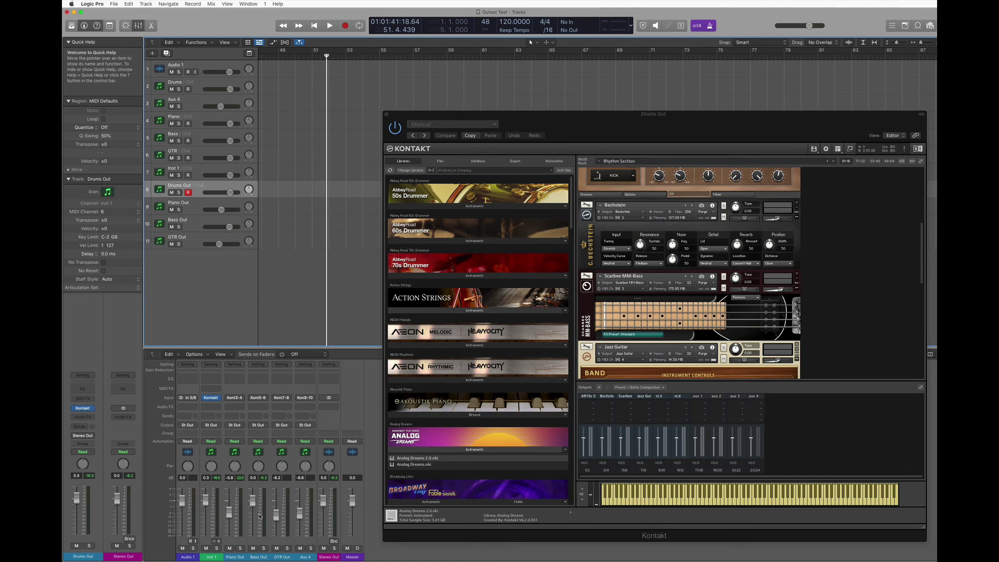
pyautogui.moveTo(229, 511); pyautogui.dragTo(229, 502)
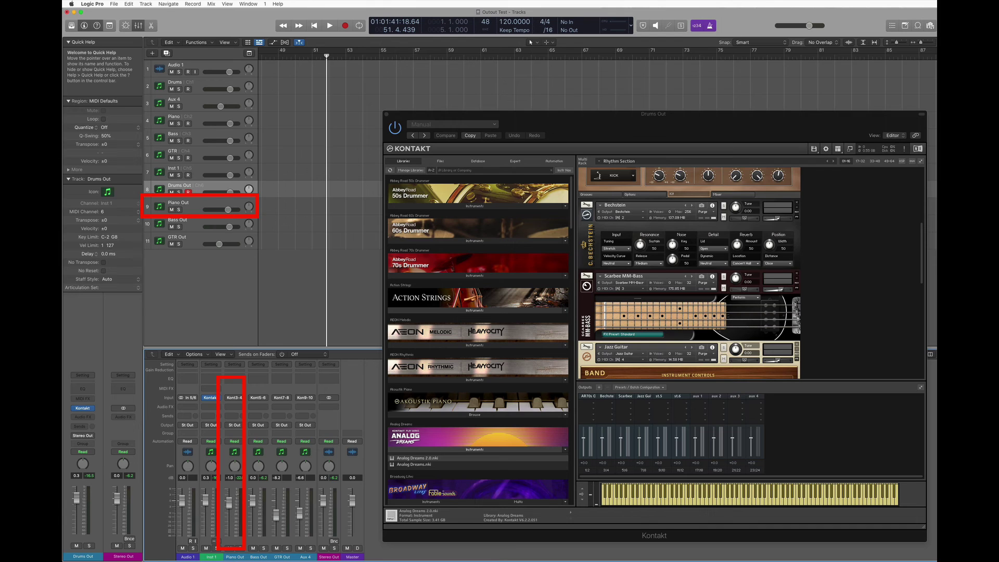
# Close the Kontakt window and briefly show the automation lanes to view the Piano Out track's volume automation
pyautogui.click(213, 207)
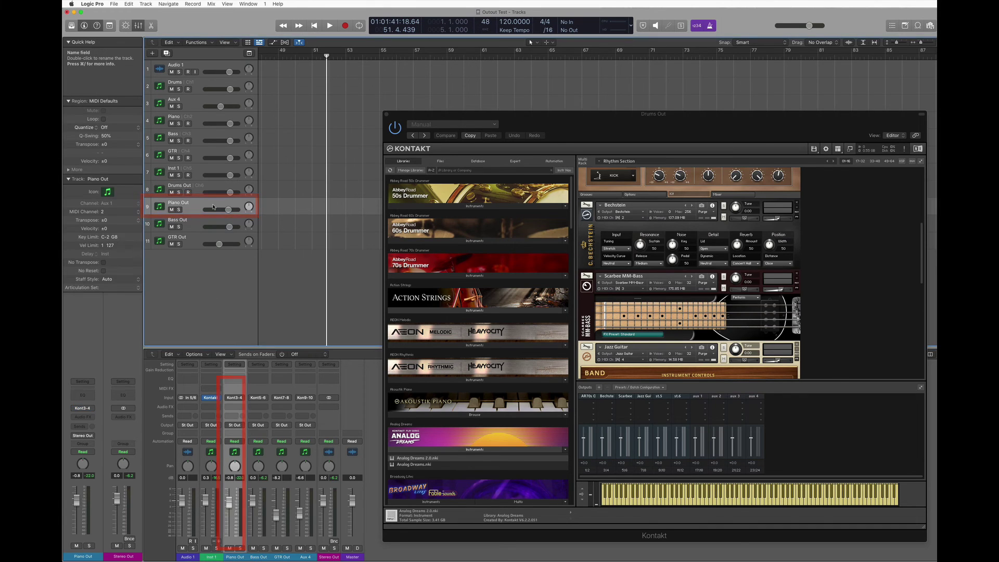
pyautogui.press('super+w')
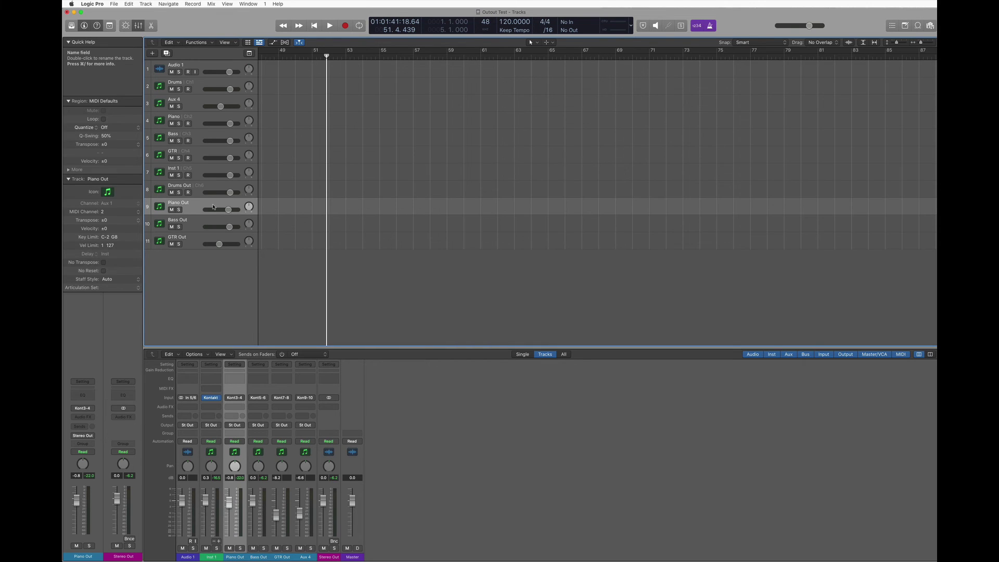
pyautogui.press('a')
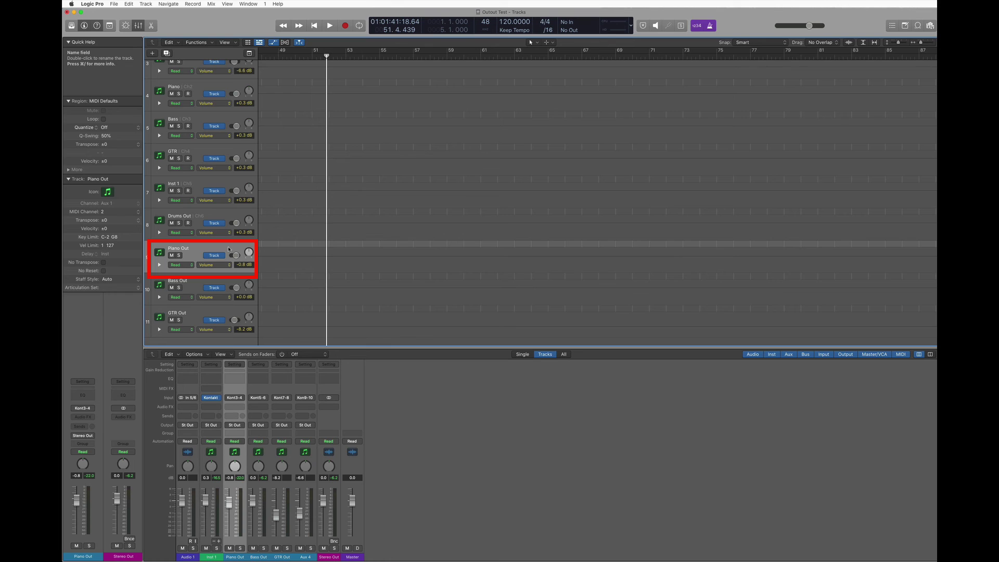
pyautogui.press('a')
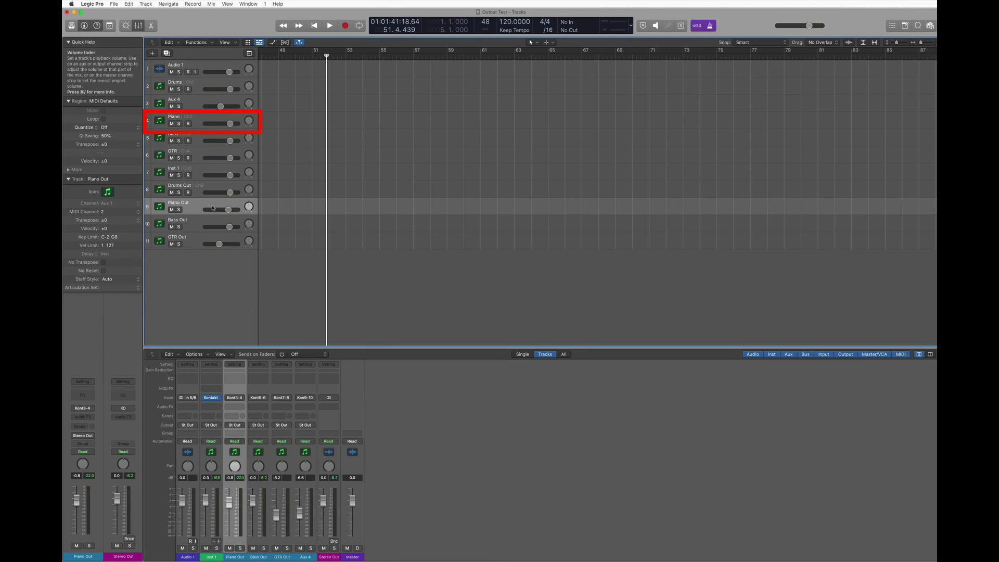
# Raise the Piano track's volume to about 2.8 dB to see which channel strip it controls, and reset it to 0.0 dB
pyautogui.click(204, 118)
pyautogui.moveTo(232, 124)
pyautogui.mouseDown()
pyautogui.moveTo(222, 125)
pyautogui.moveTo(234, 125)
pyautogui.mouseUp()
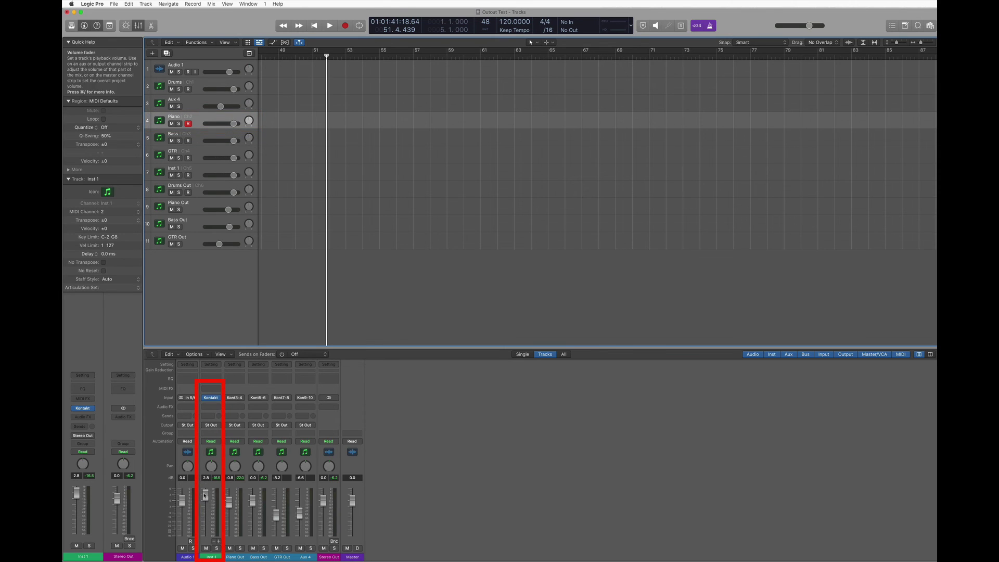
pyautogui.keyDown('alt'); pyautogui.click(235, 125); pyautogui.keyUp('alt')
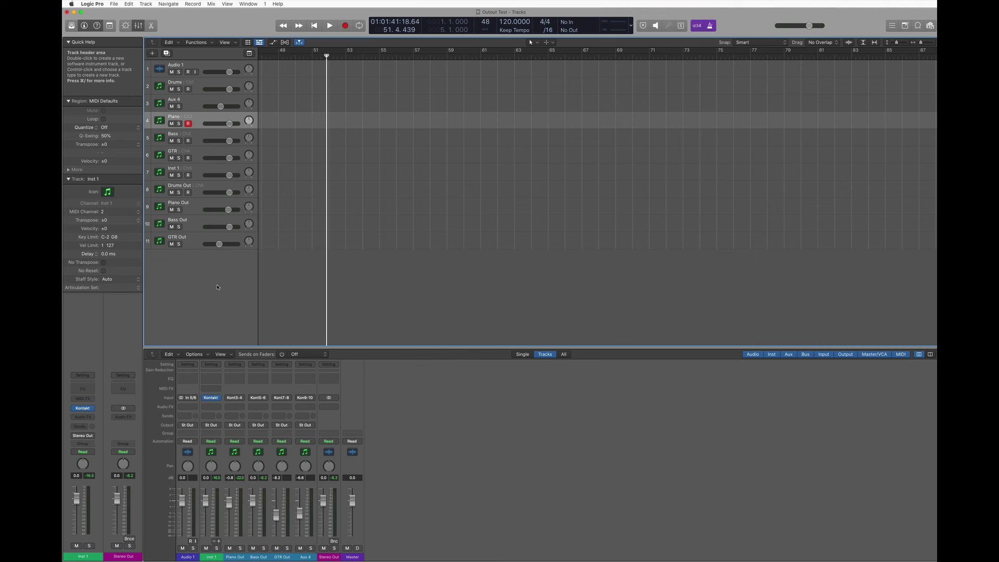
# Audition Piano, Bass and GTR while setting the Piano Out fader to about 0.1 dB, Bass Out to 0.7 dB and GTR Out to -4.5 dB
pyautogui.moveTo(229, 504); pyautogui.dragTo(229, 500)
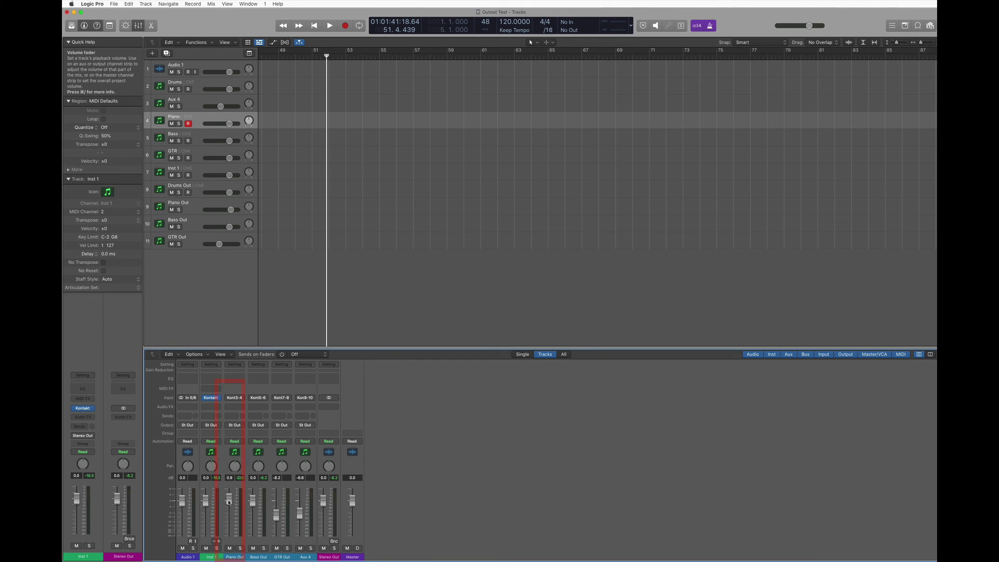
pyautogui.moveTo(229, 502)
pyautogui.mouseDown()
pyautogui.moveTo(229, 526)
pyautogui.moveTo(229, 488)
pyautogui.moveTo(229, 501)
pyautogui.mouseUp()
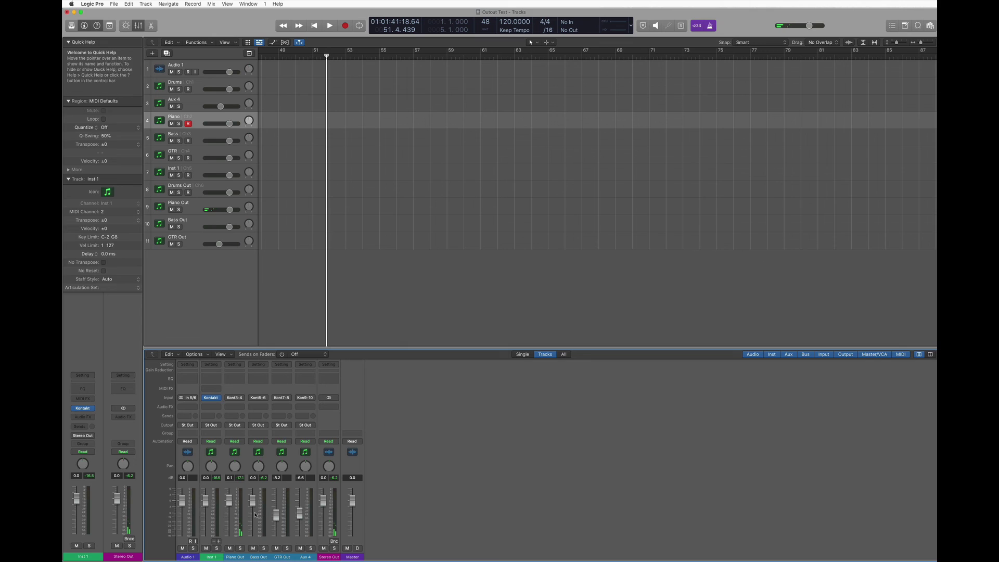
pyautogui.click(202, 145)
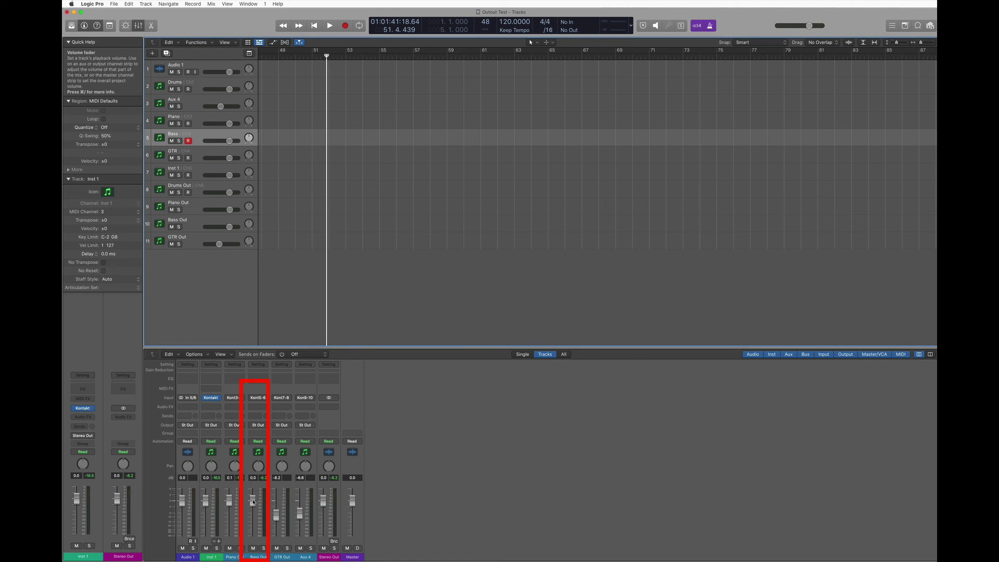
pyautogui.moveTo(253, 500)
pyautogui.mouseDown()
pyautogui.moveTo(253, 528)
pyautogui.moveTo(253, 498)
pyautogui.mouseUp()
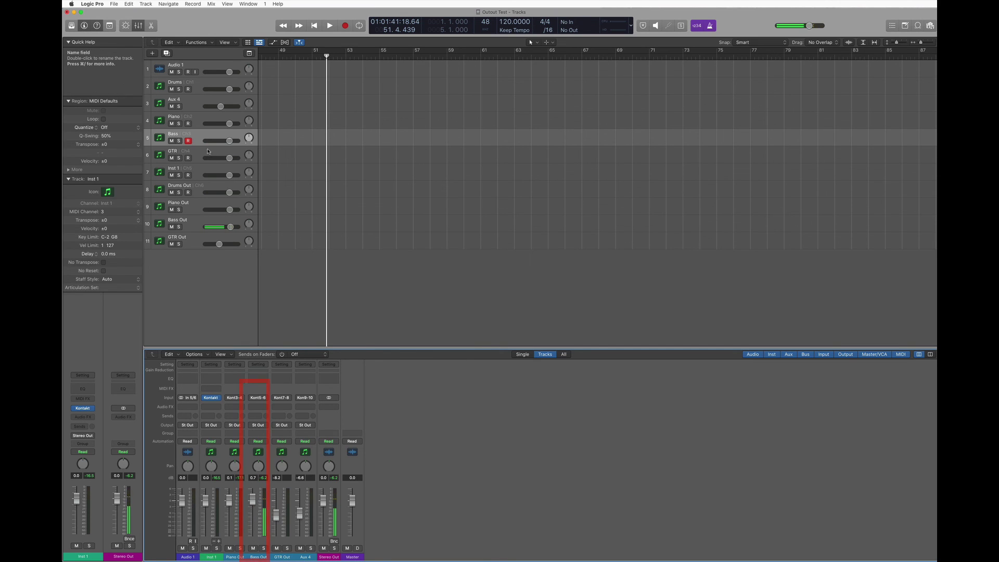
pyautogui.press('Down')
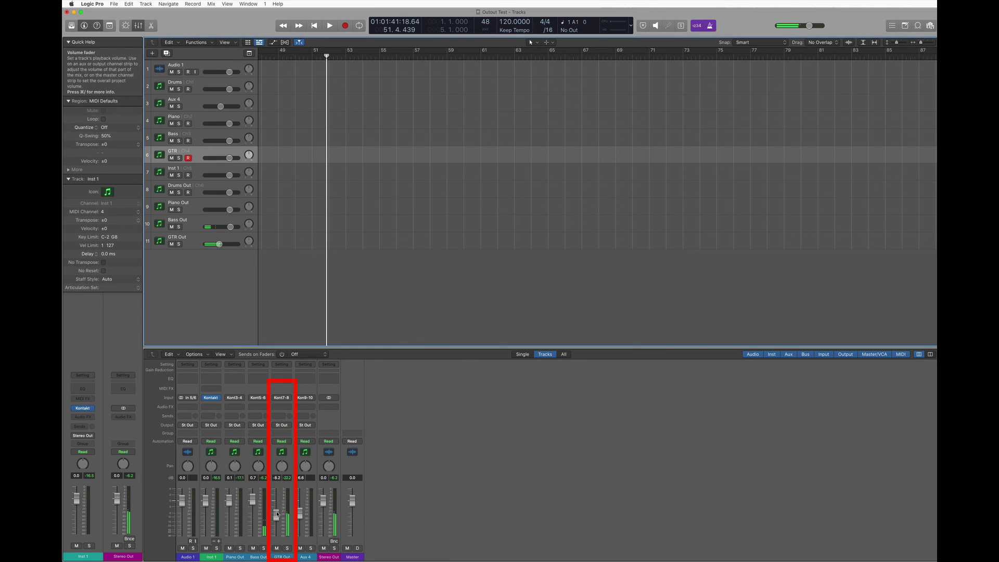
pyautogui.moveTo(276, 515)
pyautogui.mouseDown()
pyautogui.moveTo(276, 494)
pyautogui.moveTo(276, 510)
pyautogui.mouseUp()
# Select the Drums track, audition it and set the Inst 1 fader to about 0.6 dB
pyautogui.click(203, 90)
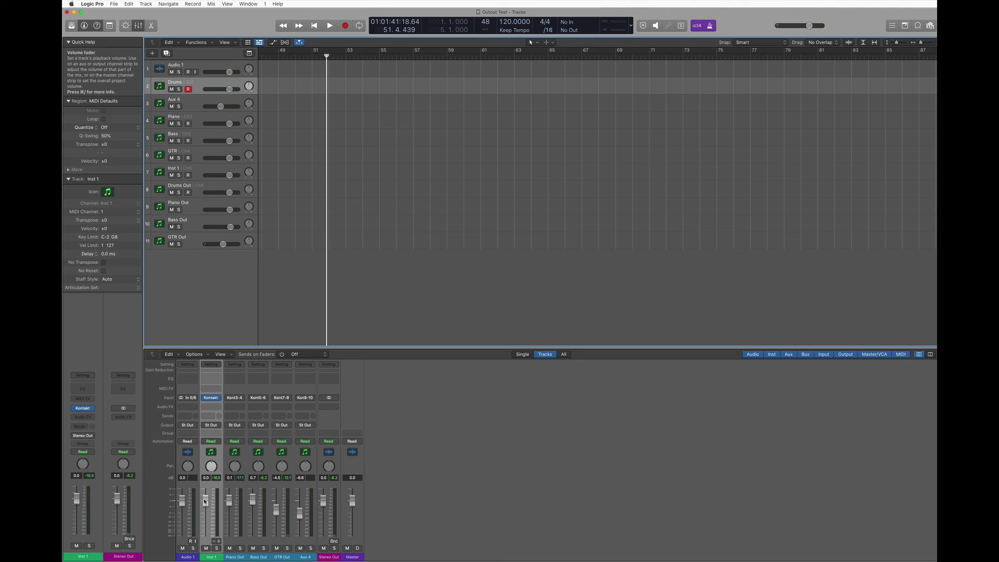
pyautogui.moveTo(205, 501)
pyautogui.mouseDown()
pyautogui.moveTo(206, 519)
pyautogui.moveTo(206, 500)
pyautogui.mouseUp()
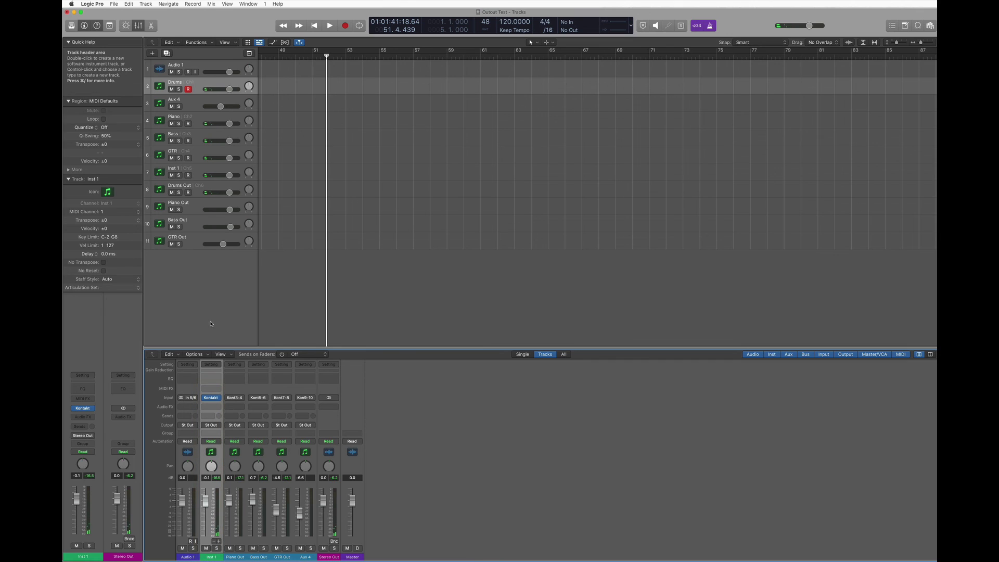
pyautogui.moveTo(205, 501)
pyautogui.mouseDown()
pyautogui.moveTo(205, 518)
pyautogui.moveTo(206, 498)
pyautogui.mouseUp()
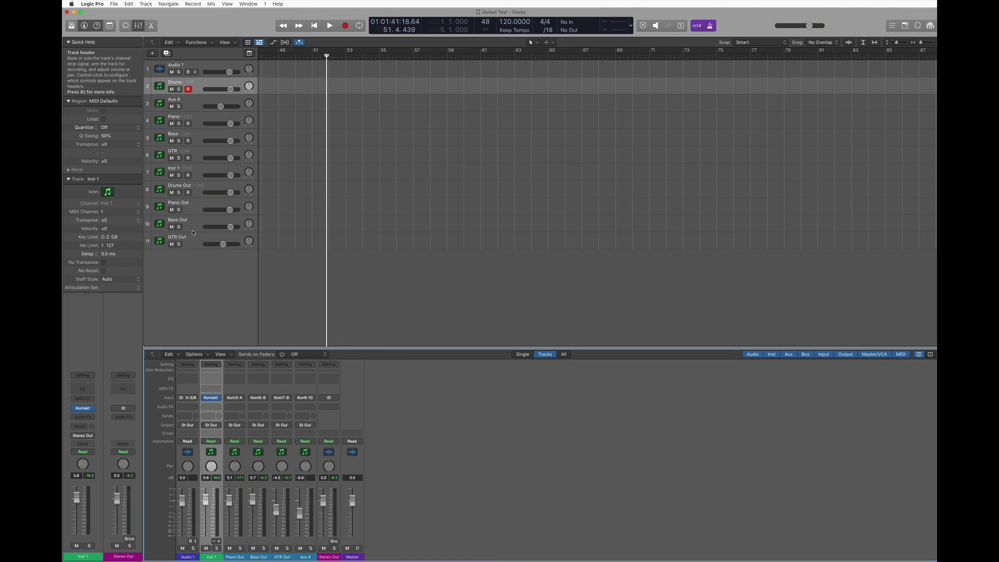